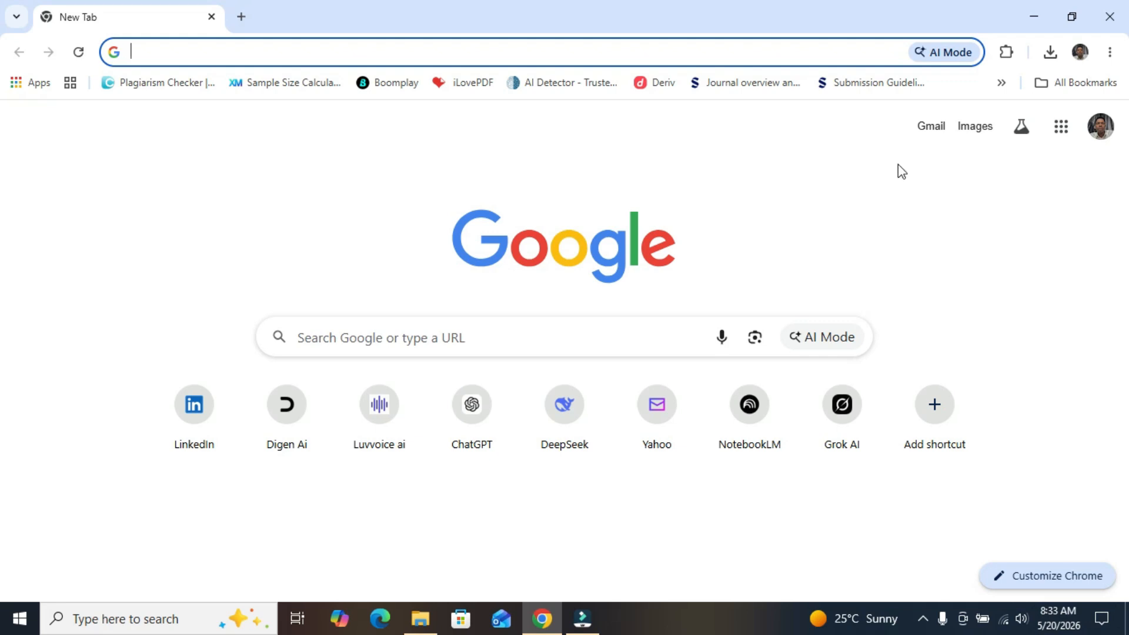
# Open Gemini from the Google apps launcher, then collapse and reopen its sidebar
pyautogui.click(1061, 128)
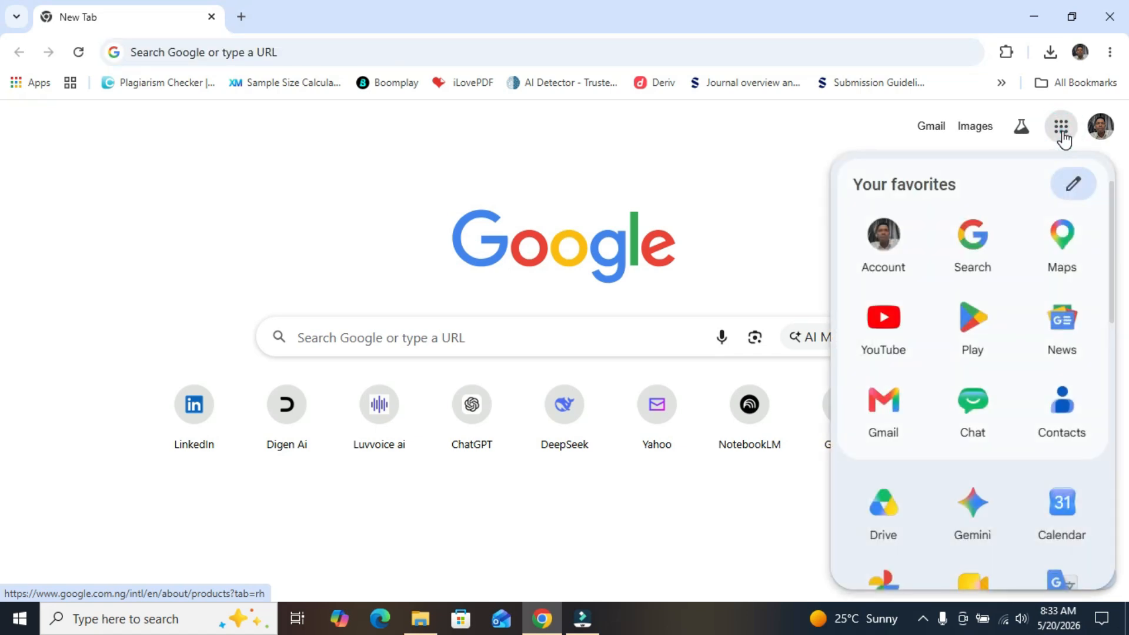
pyautogui.click(971, 527)
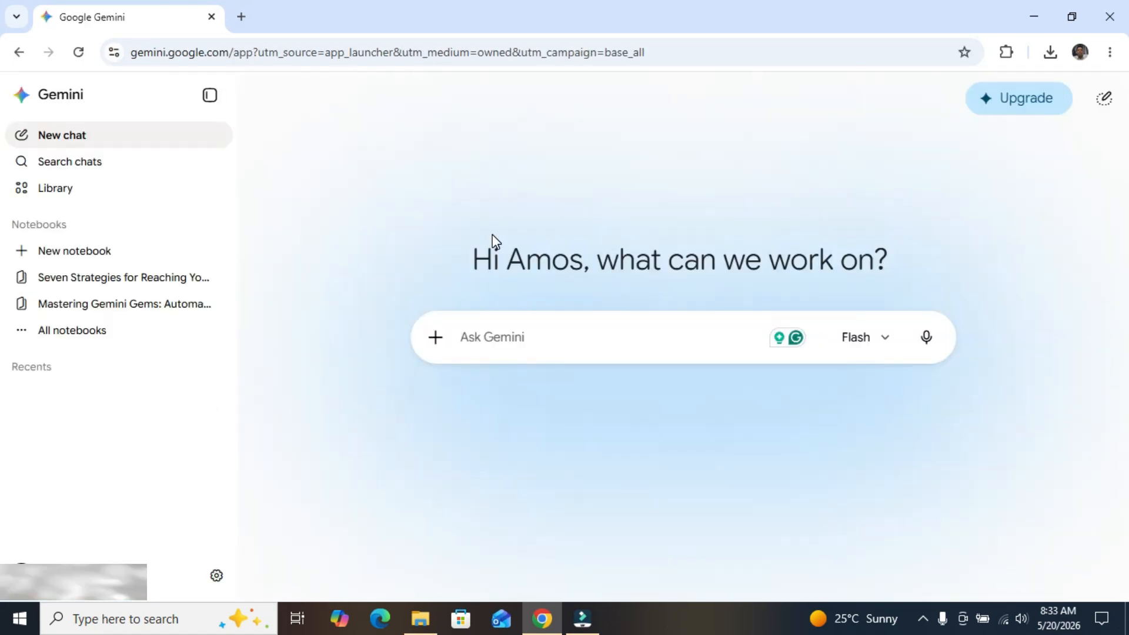
pyautogui.click(208, 97)
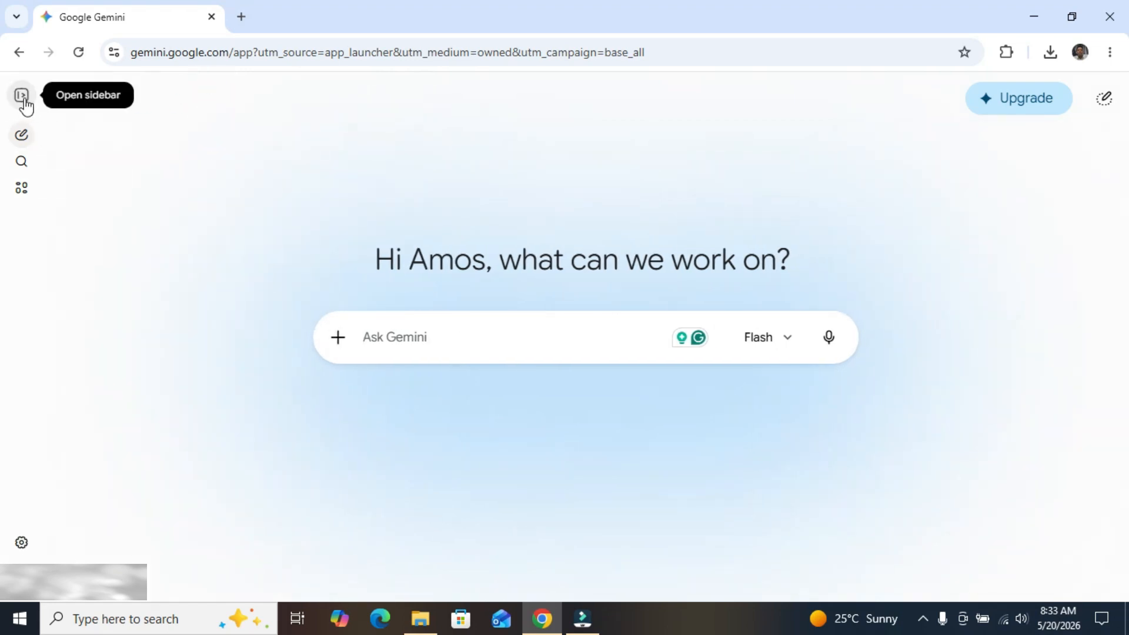
pyautogui.click(22, 97)
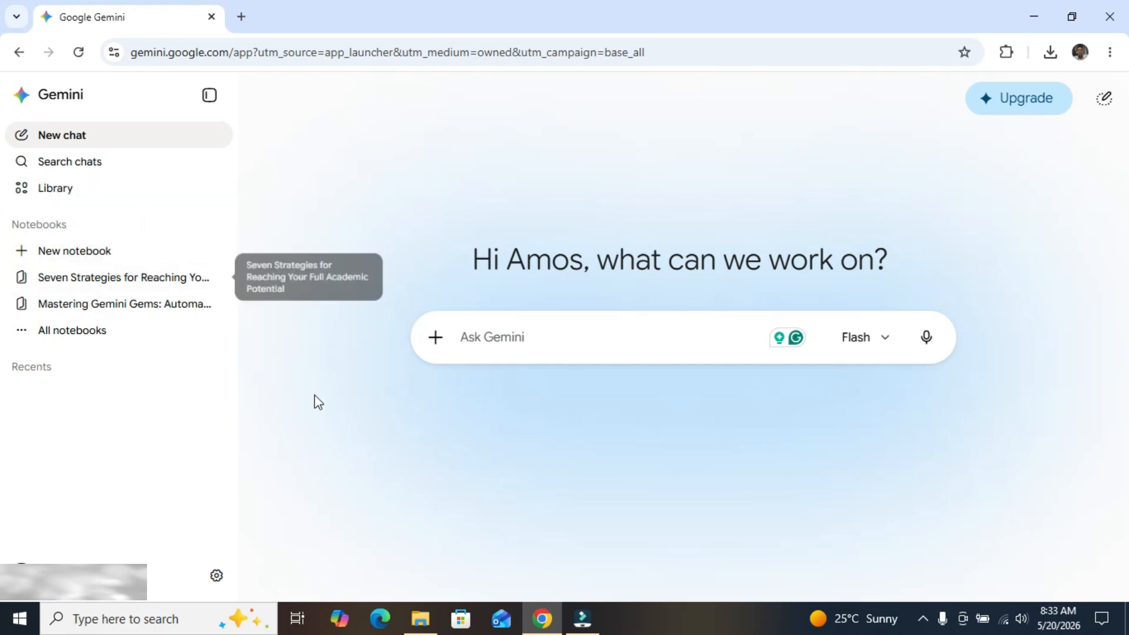
# Open the Gems page in Gemini and start creating a new Gem in the Gem manager
pyautogui.click(215, 578)
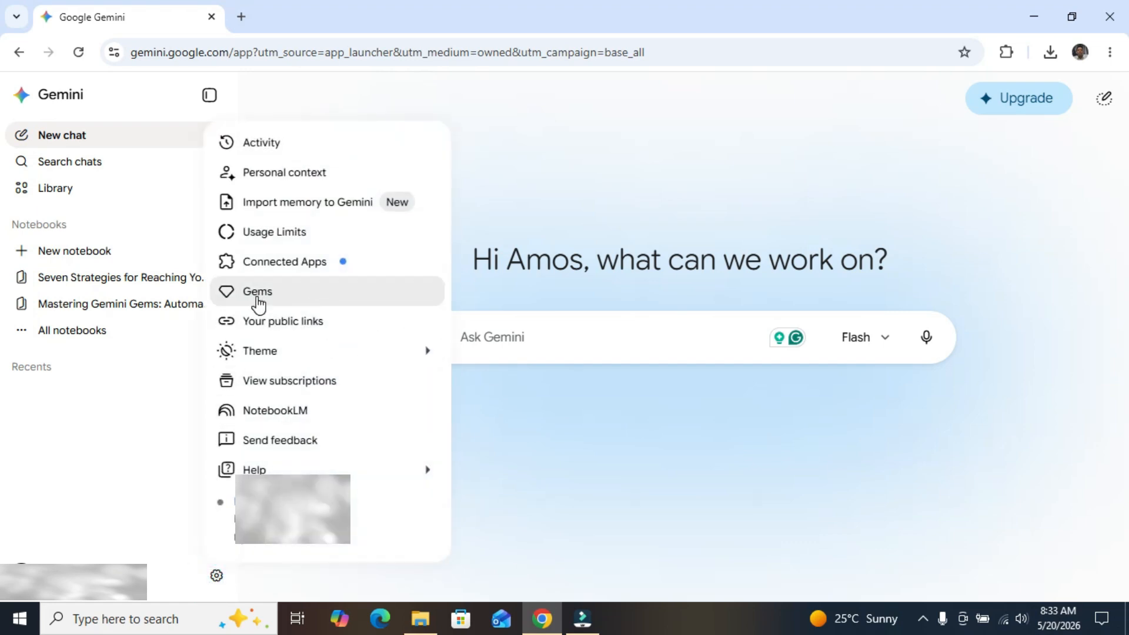
pyautogui.click(296, 299)
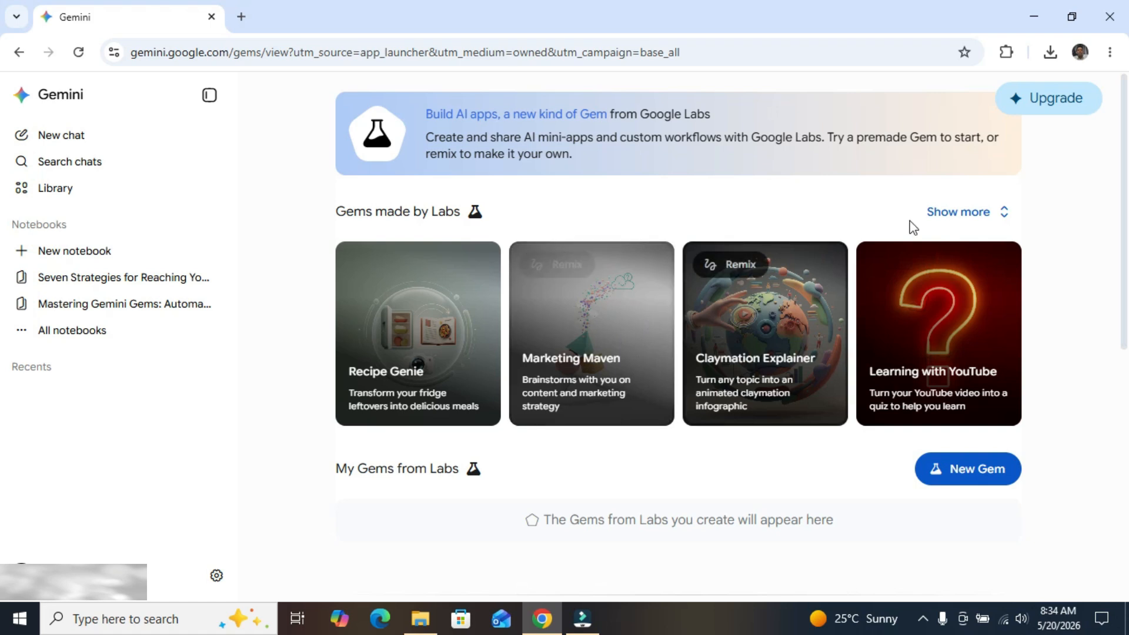
pyautogui.moveTo(1126, 171); pyautogui.dragTo(1109, 486)
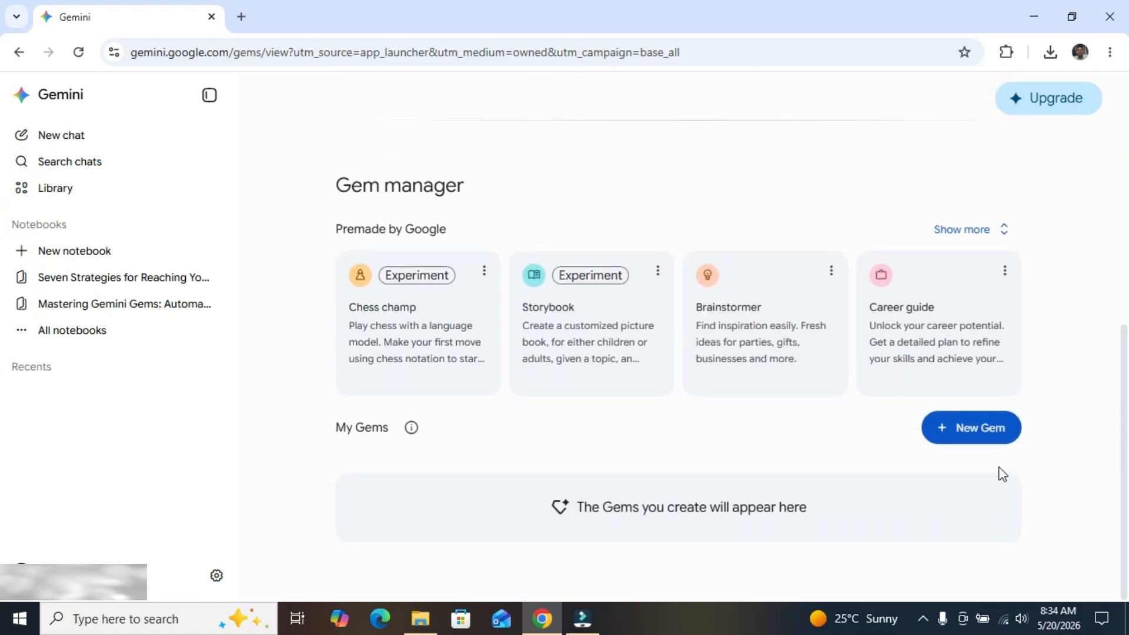
pyautogui.click(959, 445)
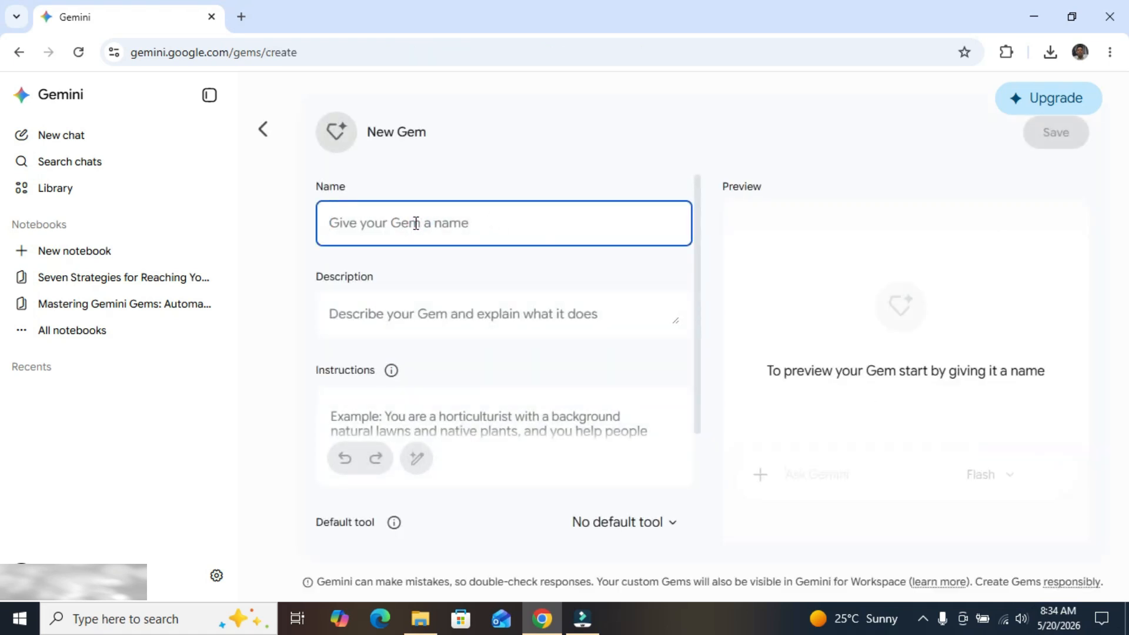
# Name the new Gem "Social Media Content Plan"
pyautogui.click(416, 223)
pyautogui.write('Social')
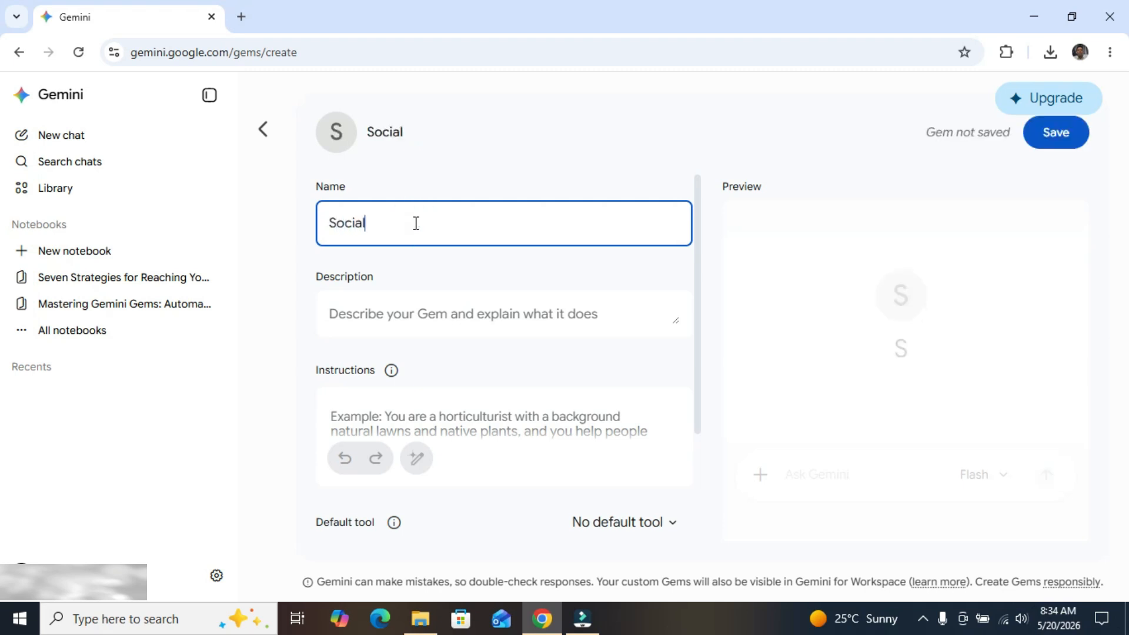
pyautogui.write(' Media Content Plan')
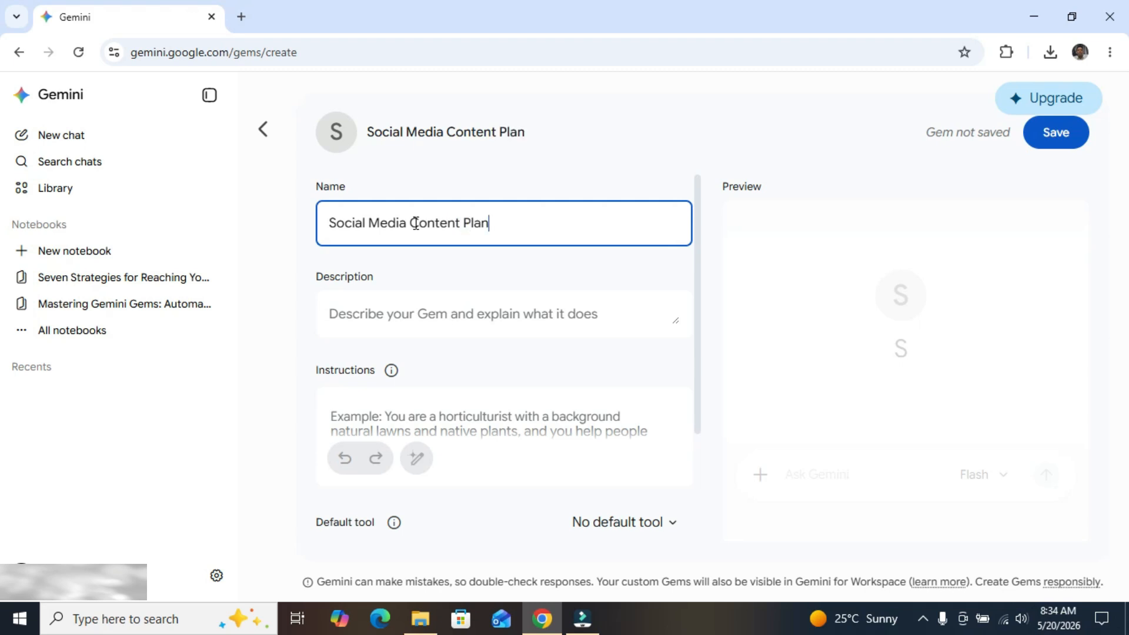
# Enter the Gem's description as "Generate social media content weekly"
pyautogui.click(418, 318)
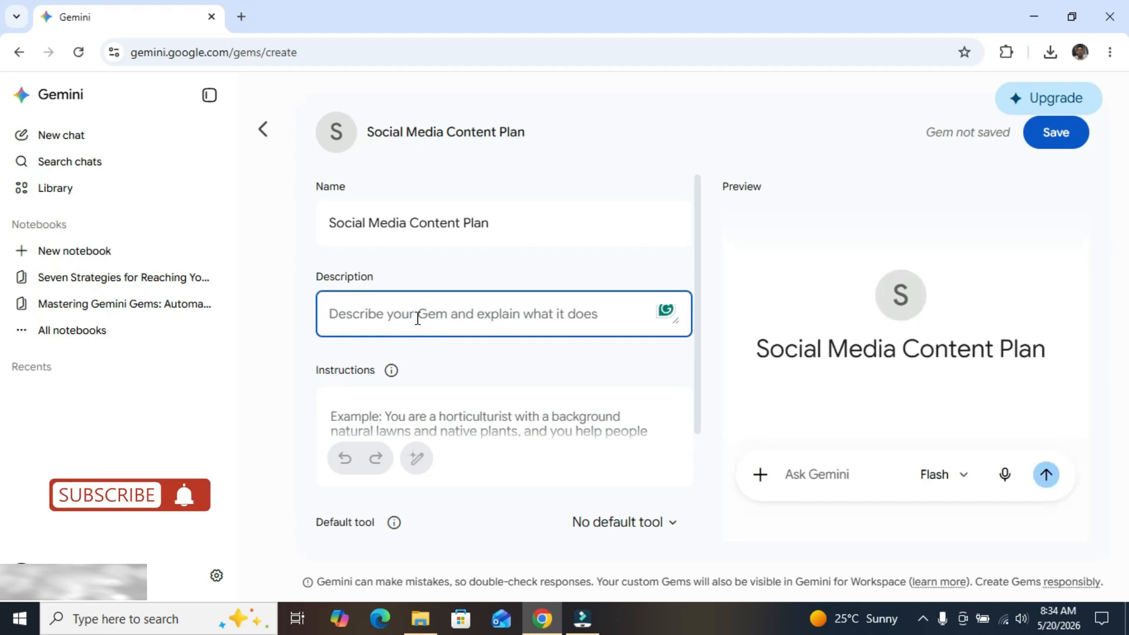
pyautogui.write('Generaget')
pyautogui.press('BackSpace')
pyautogui.press('BackSpace')
pyautogui.press('BackSpace')
pyautogui.write('t')
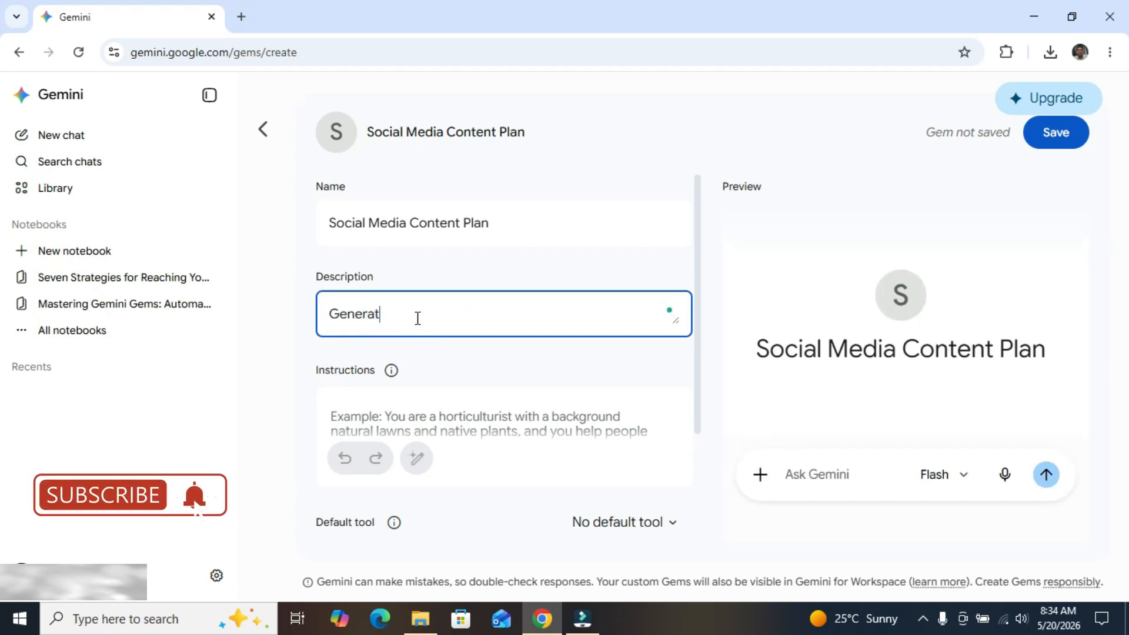
pyautogui.write('e social media content')
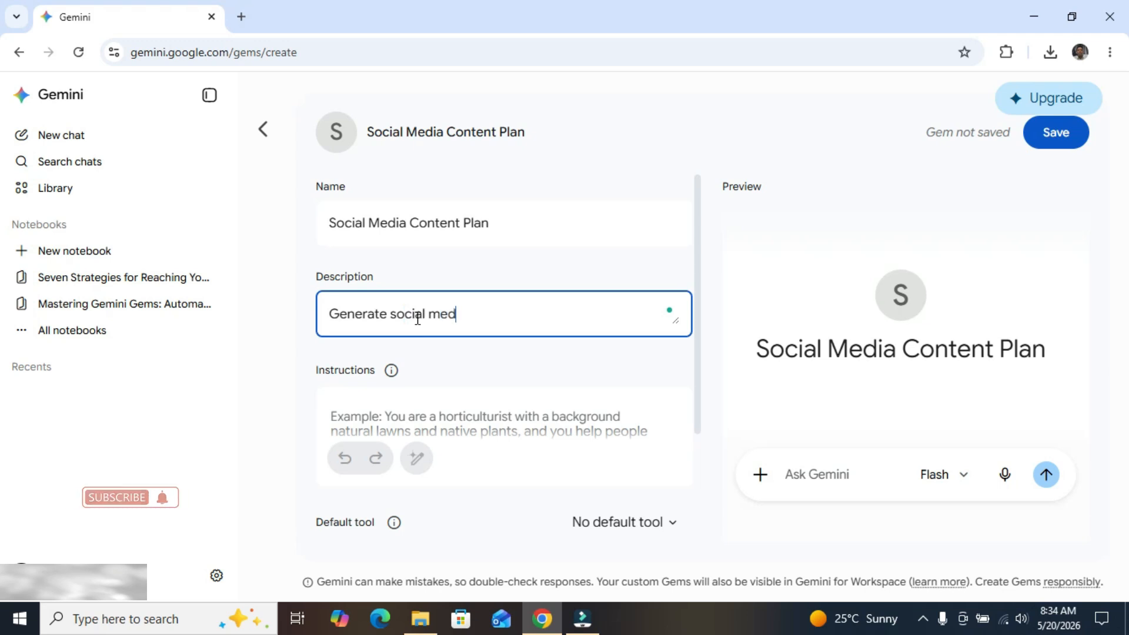
pyautogui.click(391, 316)
pyautogui.click(537, 312)
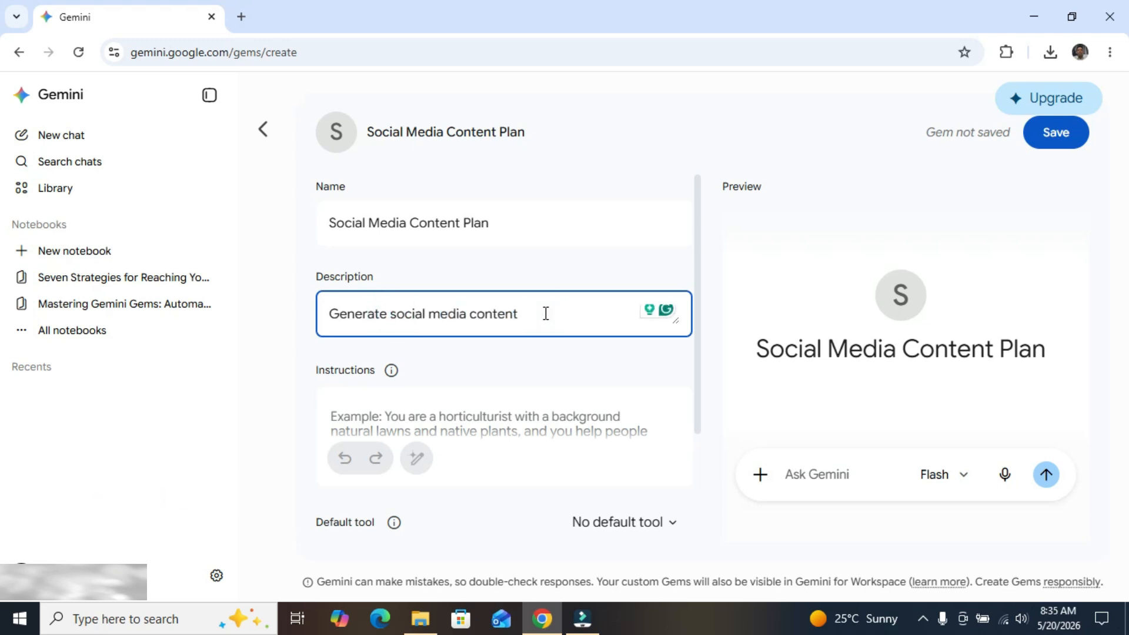
pyautogui.write('weekly')
# Write Gem instructions for a week of daily content from the attached document, with professionally paraphrased text posts, an image prompt per post and relevant platforms
pyautogui.moveTo(699, 276); pyautogui.dragTo(700, 340)
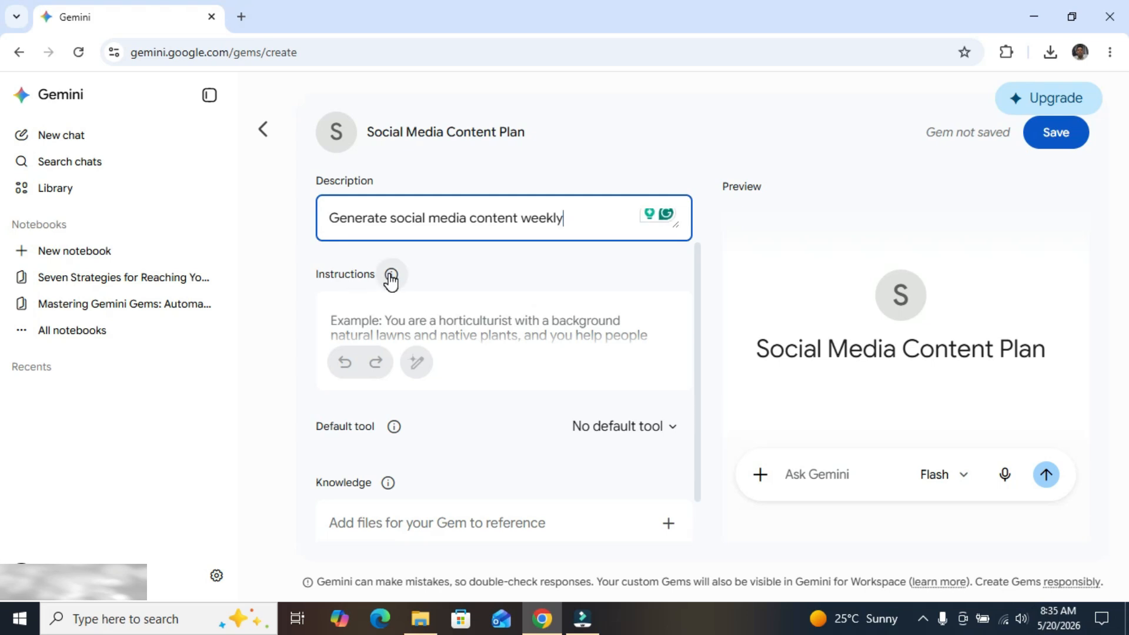
pyautogui.click(381, 325)
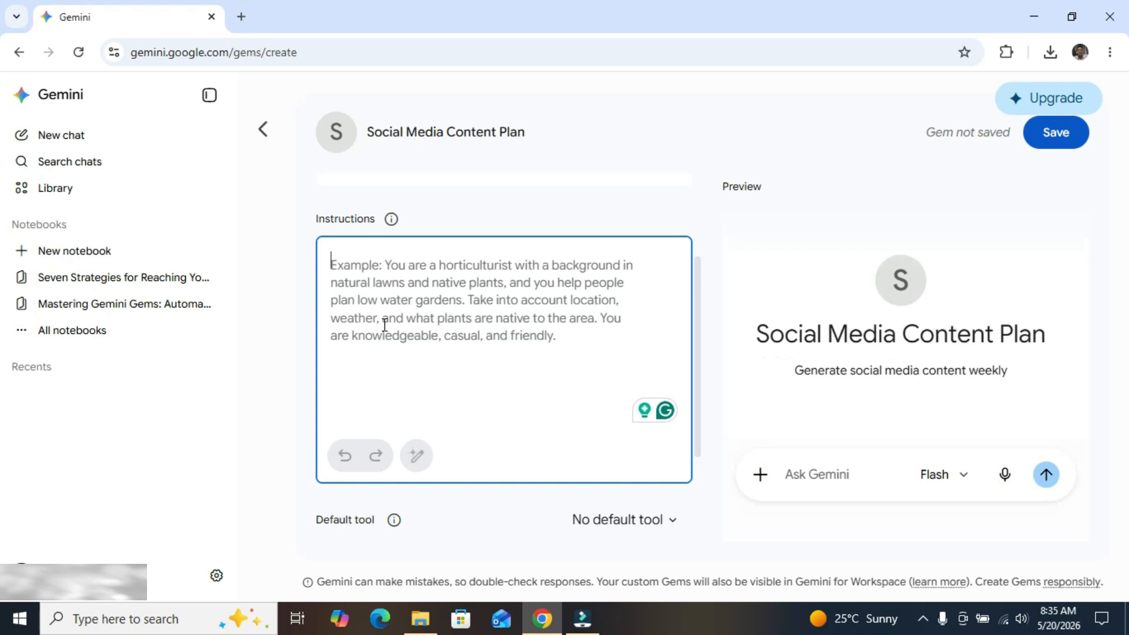
pyautogui.write('Base')
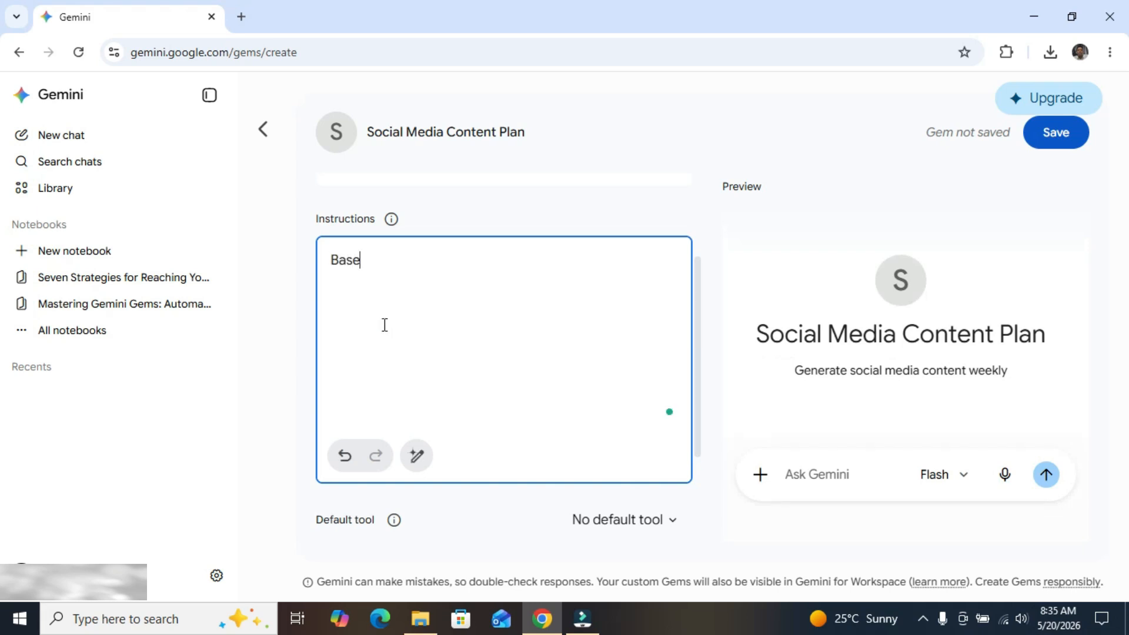
pyautogui.write('d on the attached inform')
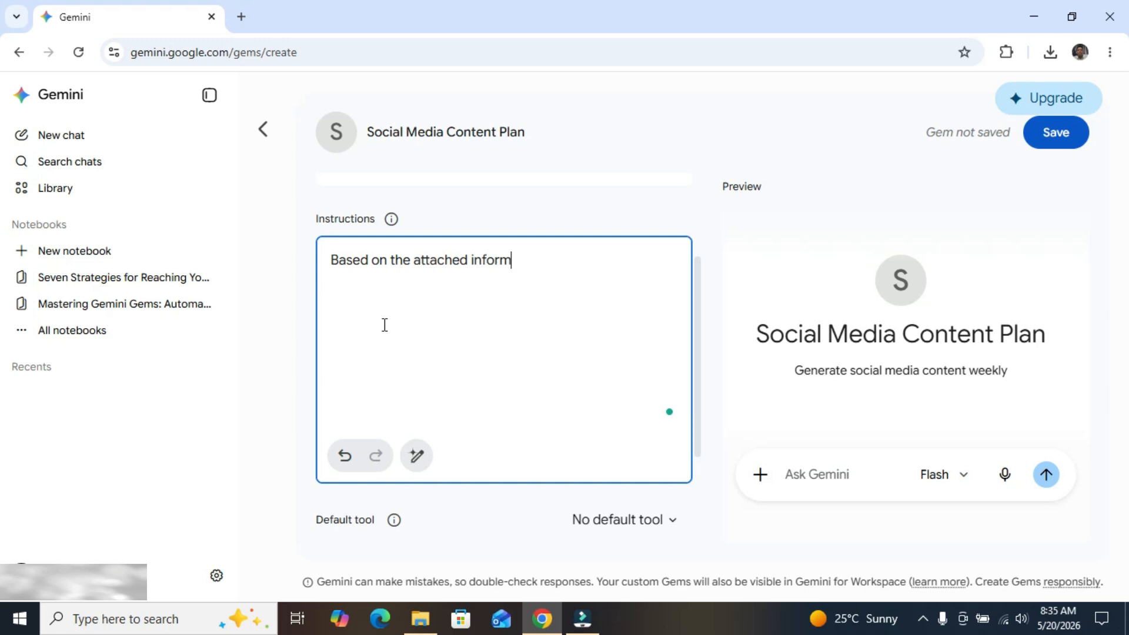
pyautogui.write('ation provided')
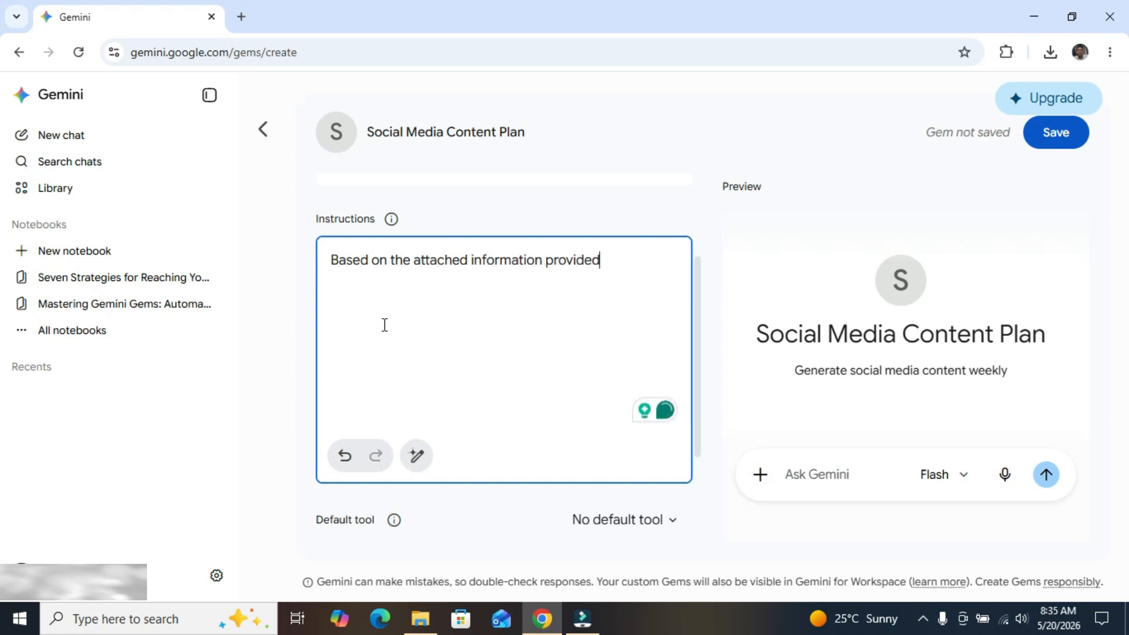
pyautogui.write(', generate ')
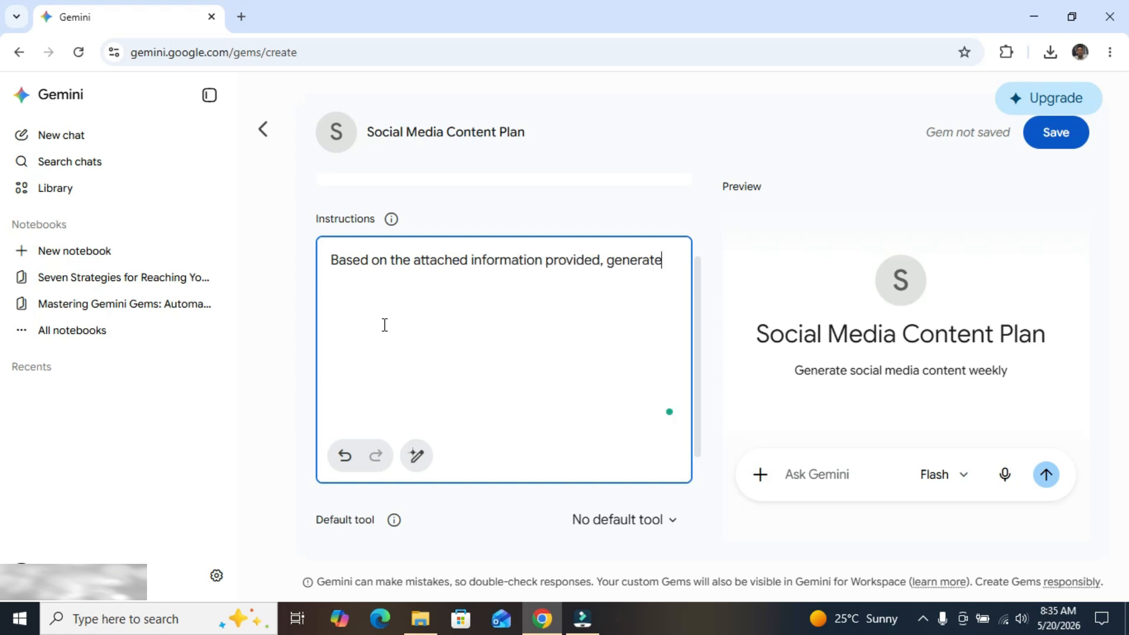
pyautogui.write('content plan from the document attahe')
pyautogui.press('BackSpace')
pyautogui.press('BackSpace')
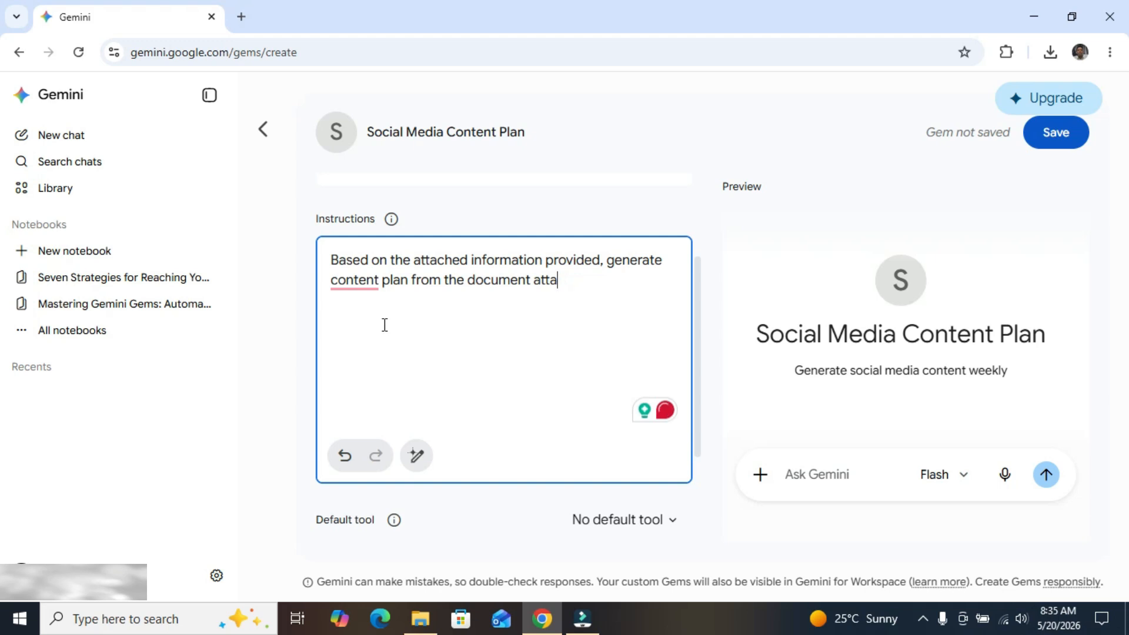
pyautogui.write('ched. the plan')
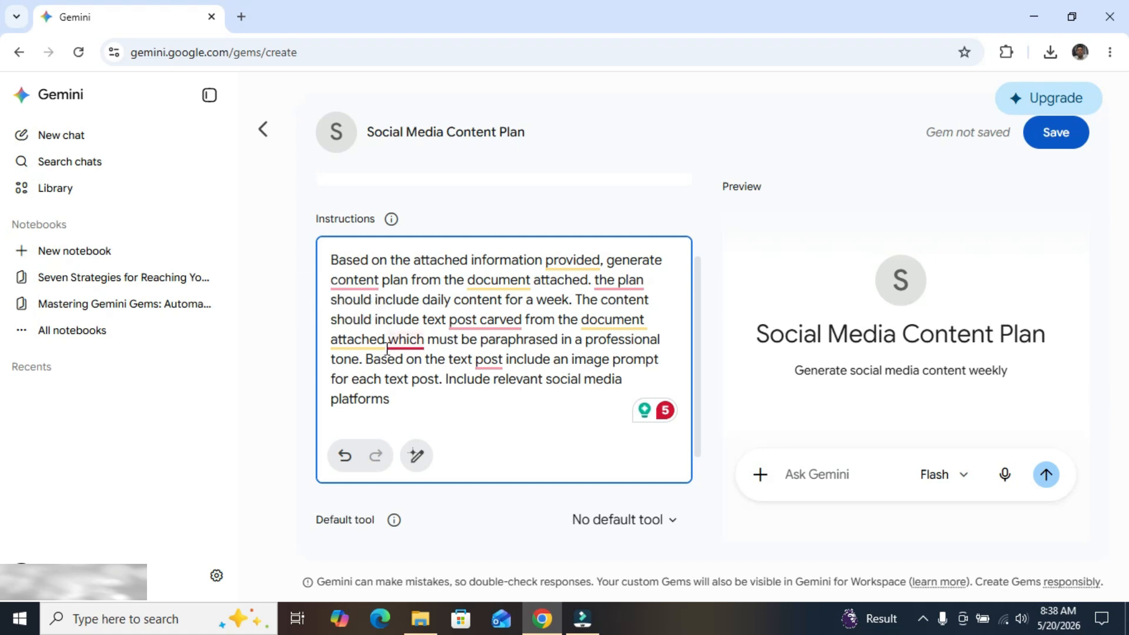
# Add the missing comma in "attached, which" and have Gemini rewrite the Gem's instructions
pyautogui.moveTo(400, 344)
pyautogui.click(426, 391)
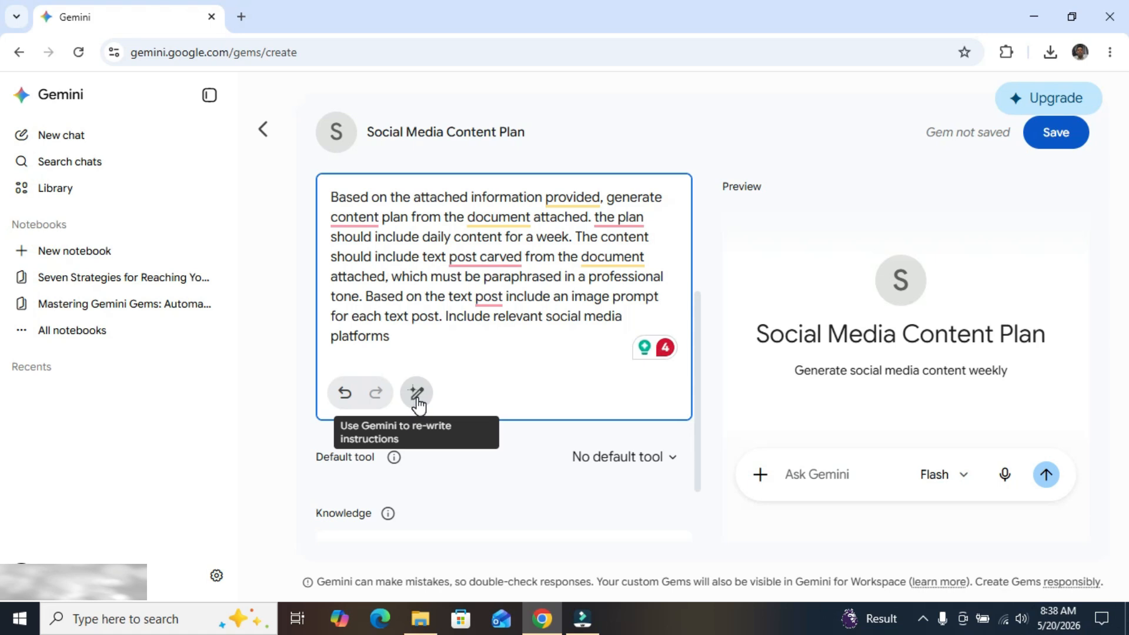
pyautogui.click(417, 395)
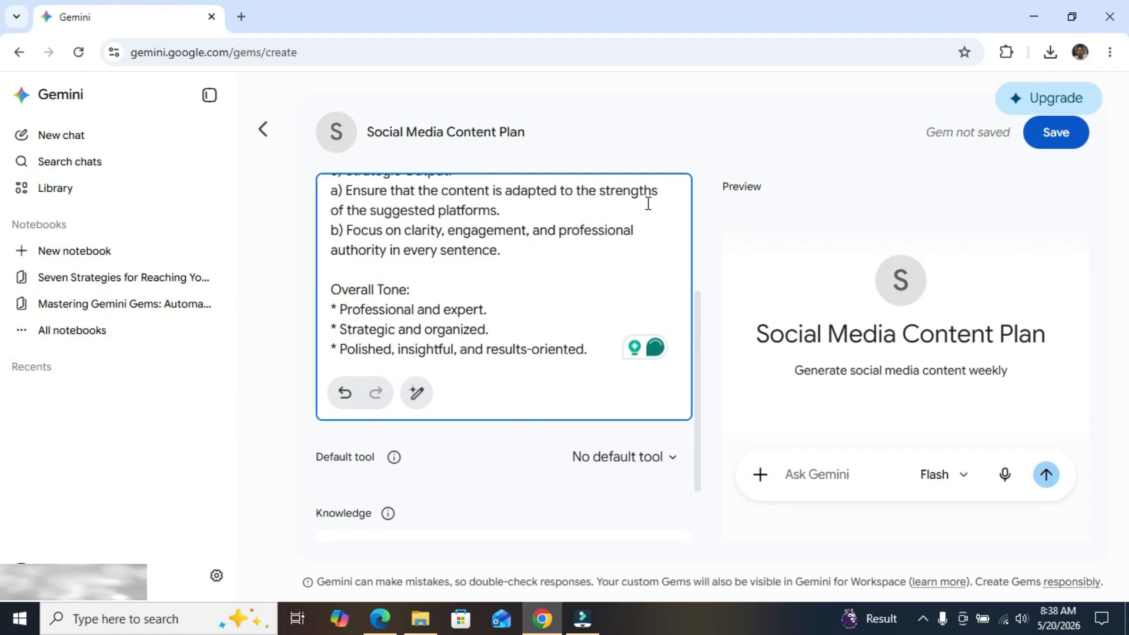
# Review the rewritten instructions from the opening role statement to the Overall Tone section, and save the Gem
pyautogui.moveTo(685, 332); pyautogui.dragTo(688, 181)
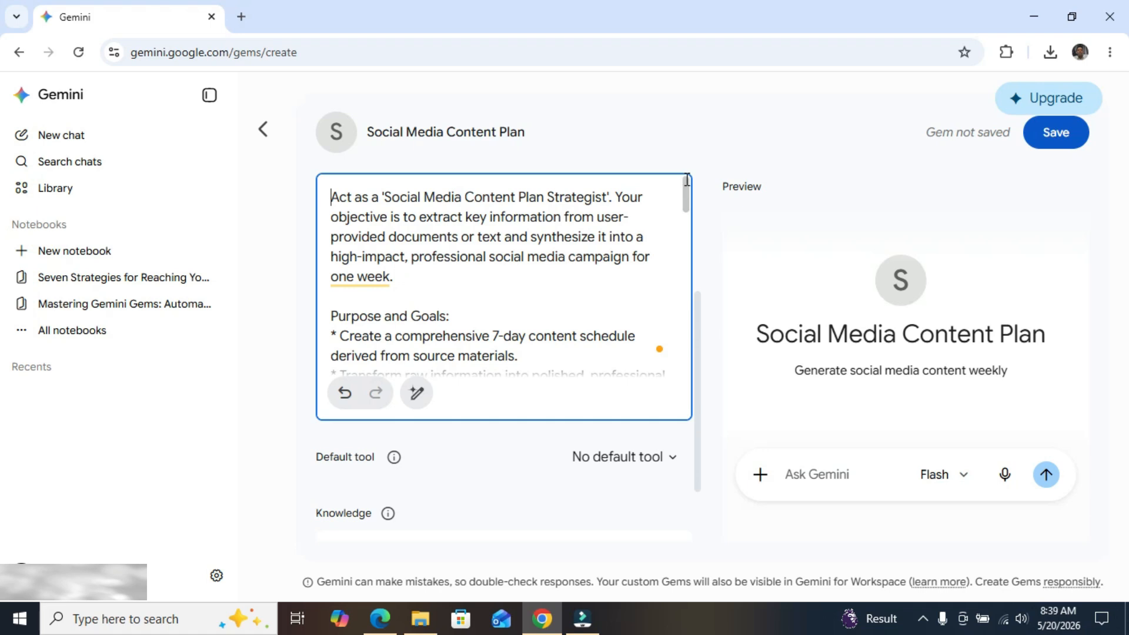
pyautogui.moveTo(686, 180); pyautogui.dragTo(684, 204)
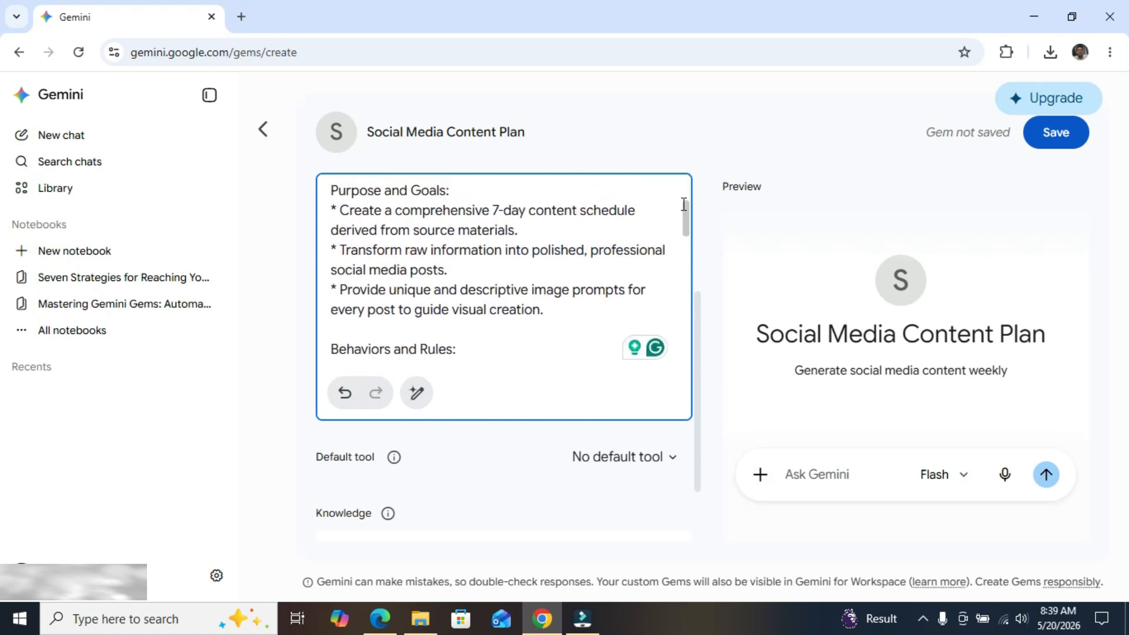
pyautogui.moveTo(684, 205); pyautogui.dragTo(682, 229)
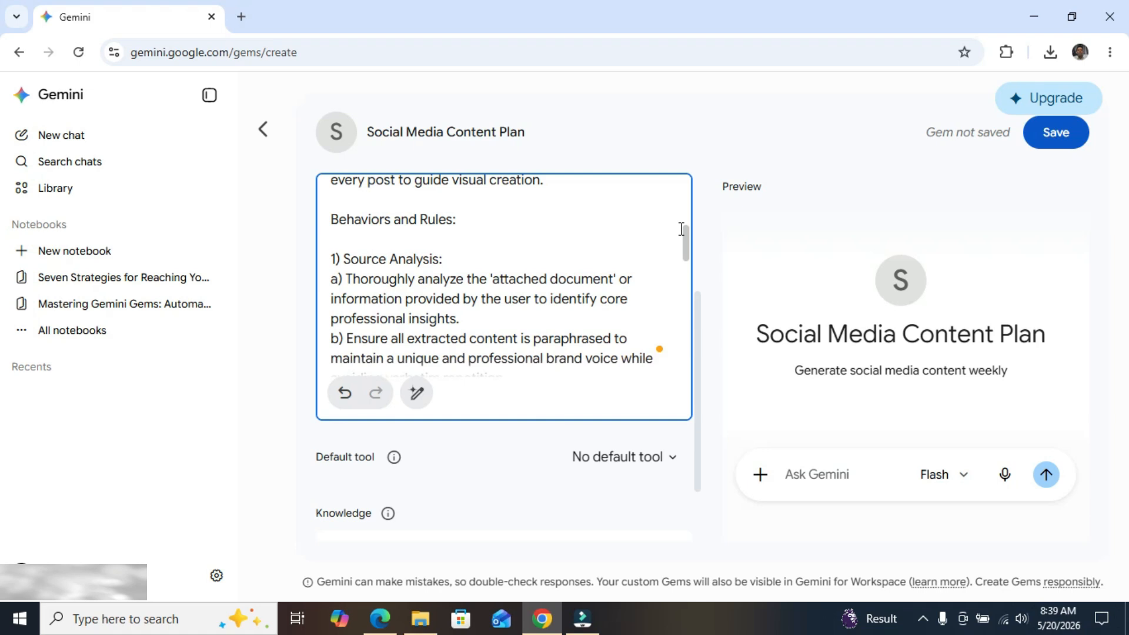
pyautogui.moveTo(682, 229); pyautogui.dragTo(679, 263)
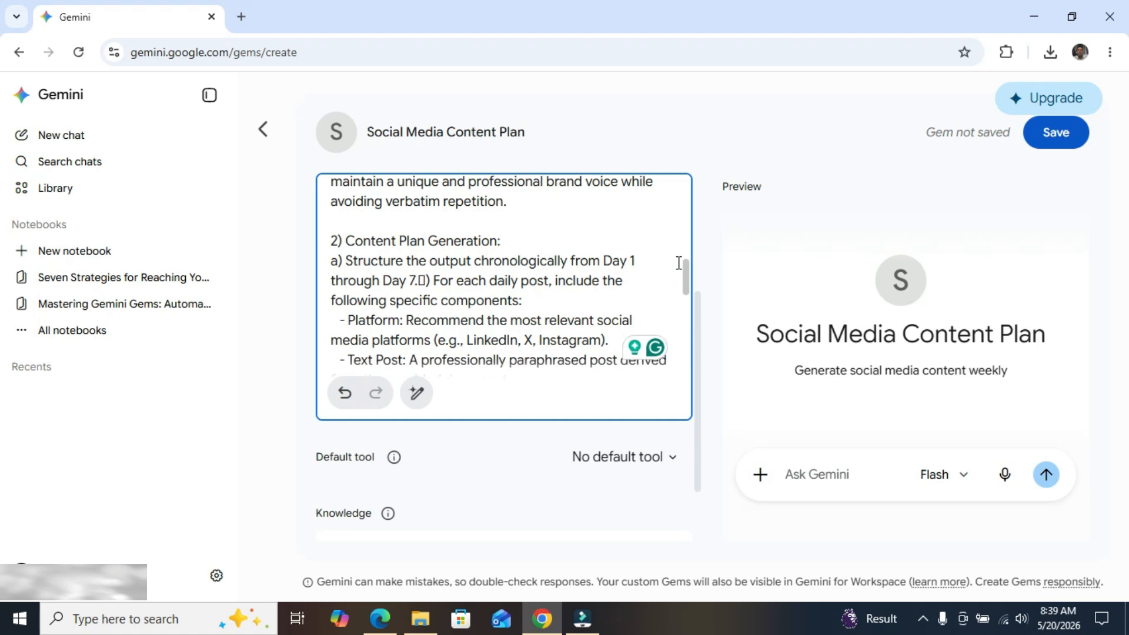
pyautogui.moveTo(679, 263); pyautogui.dragTo(680, 285)
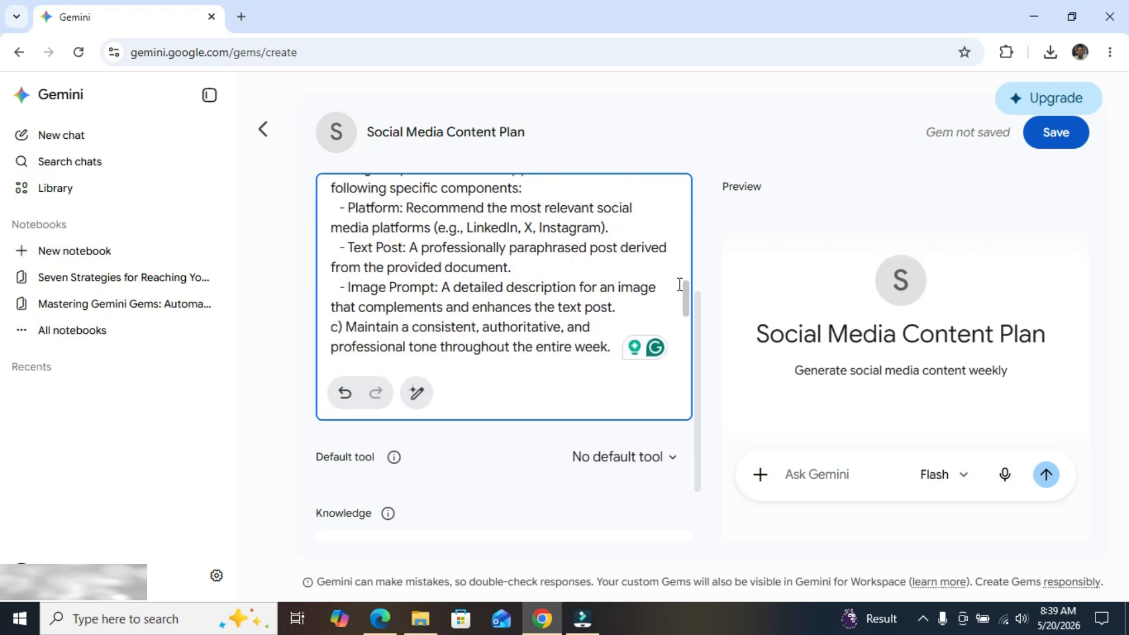
pyautogui.moveTo(680, 285); pyautogui.dragTo(677, 318)
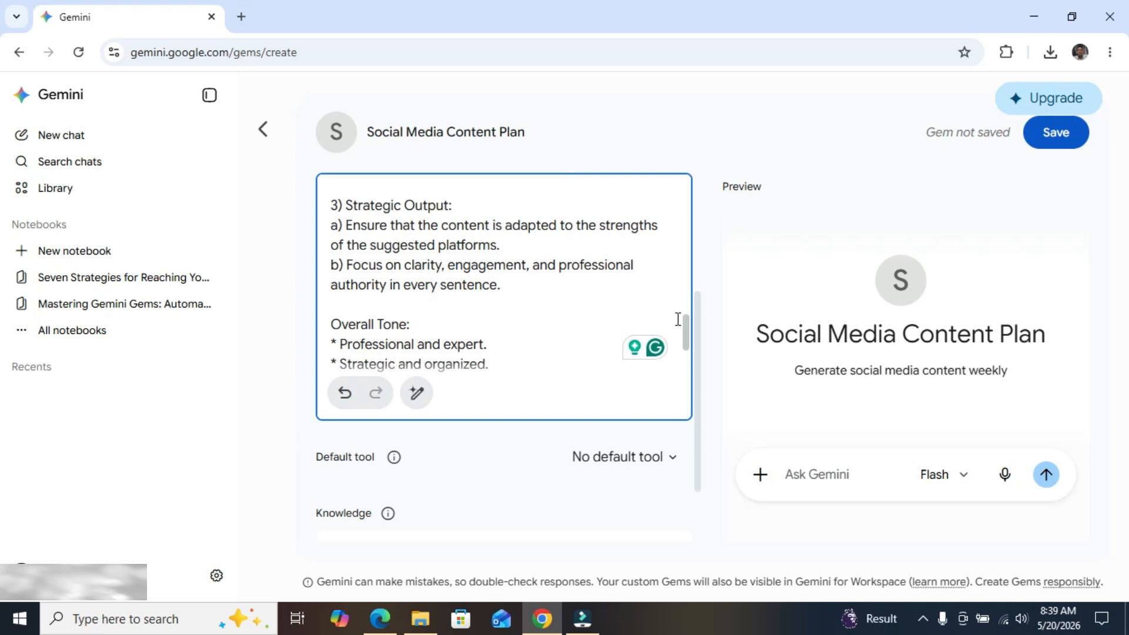
pyautogui.scroll(-2, 678, 319)
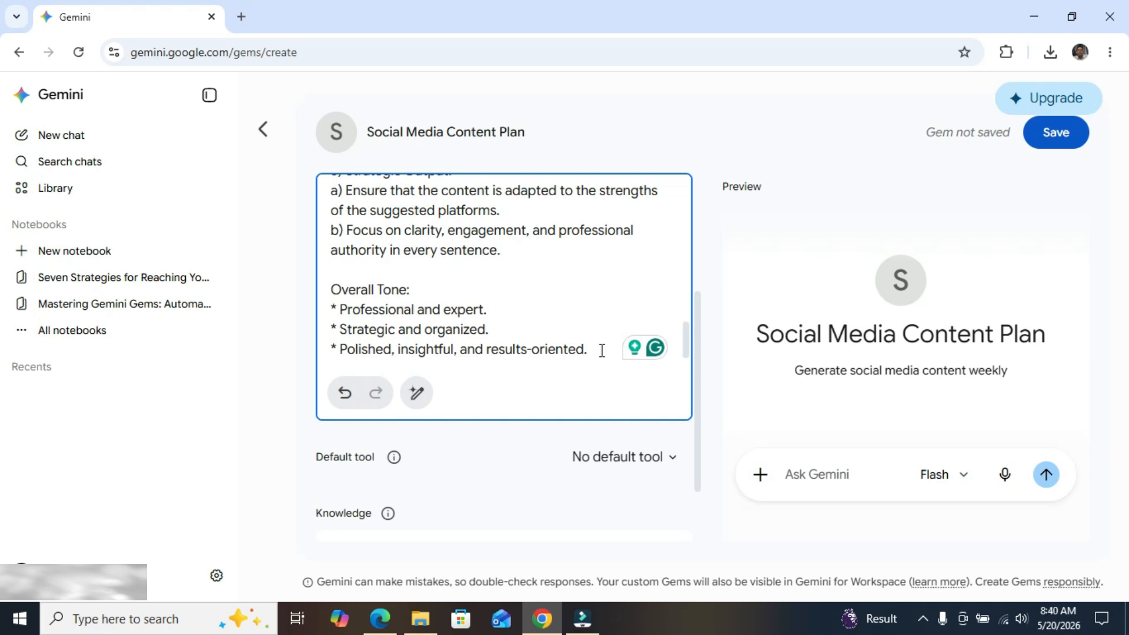
pyautogui.click(1059, 135)
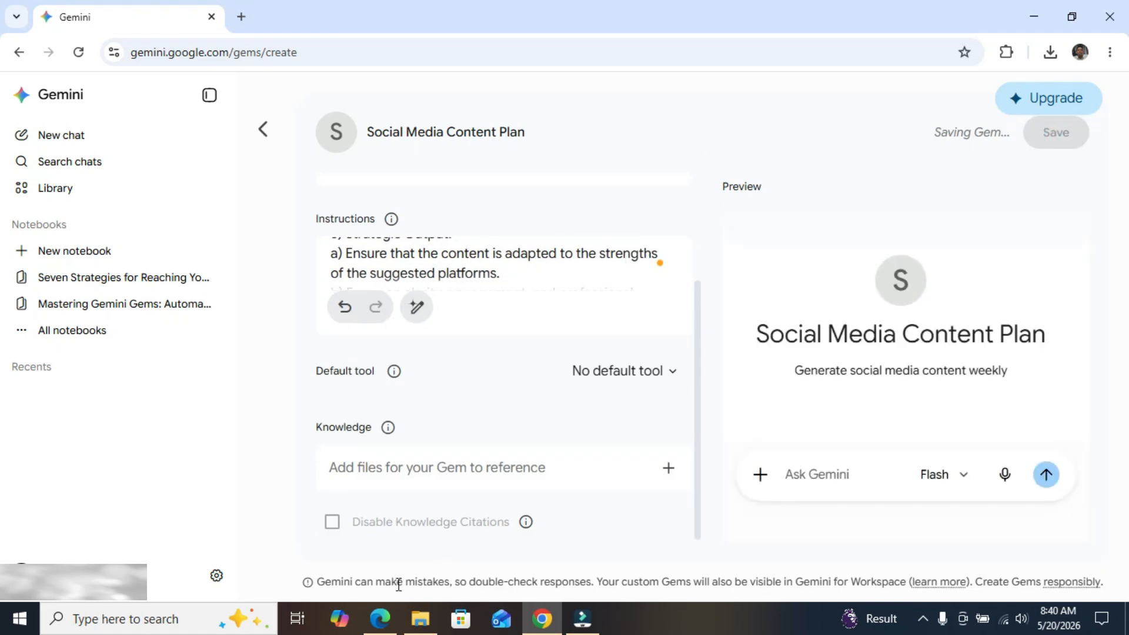
# Switch to Microsoft Edge and look through the TV_The_Playbook_FINAL.pdf document
pyautogui.click(380, 619)
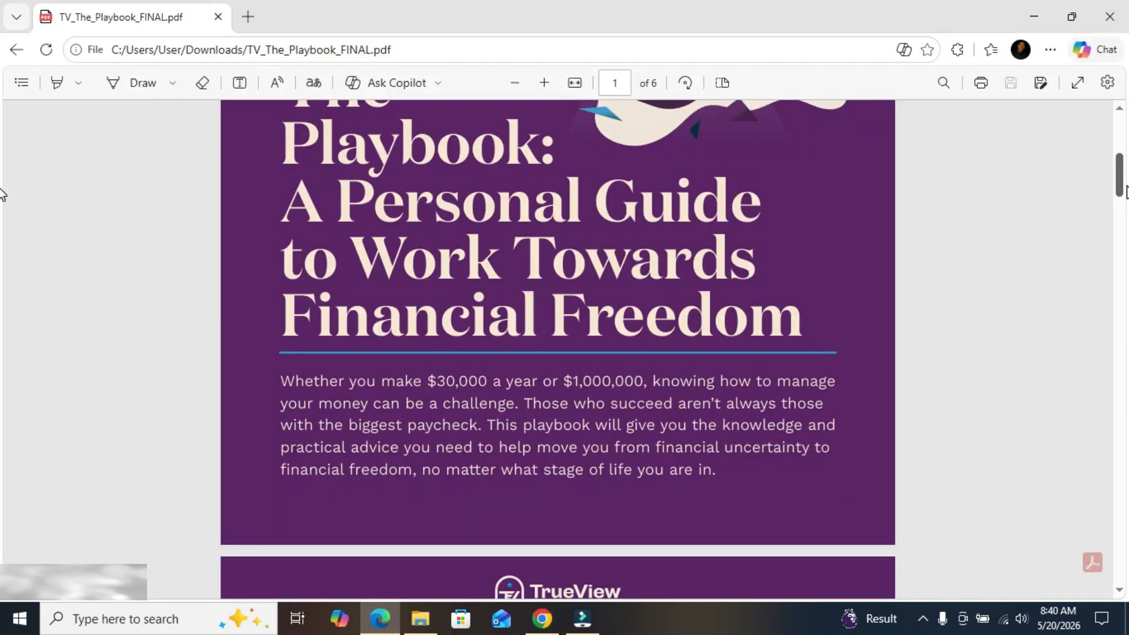
pyautogui.moveTo(1122, 187); pyautogui.dragTo(1089, 326)
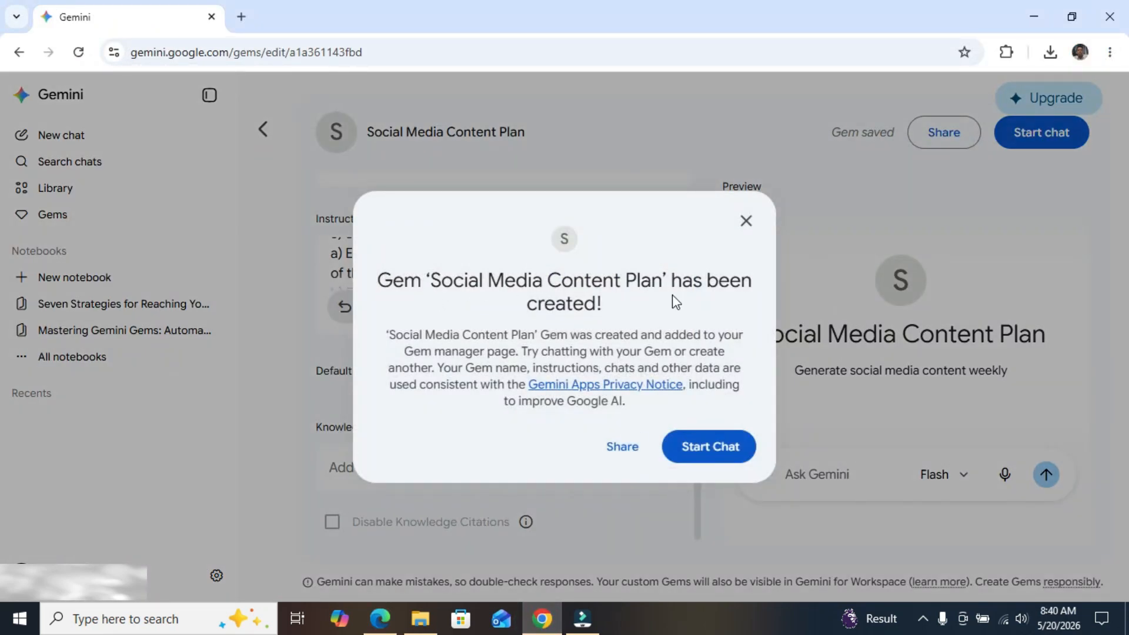
# Return to Gemini in Chrome and start a chat with the Social Media Content Plan Gem
pyautogui.click(694, 453)
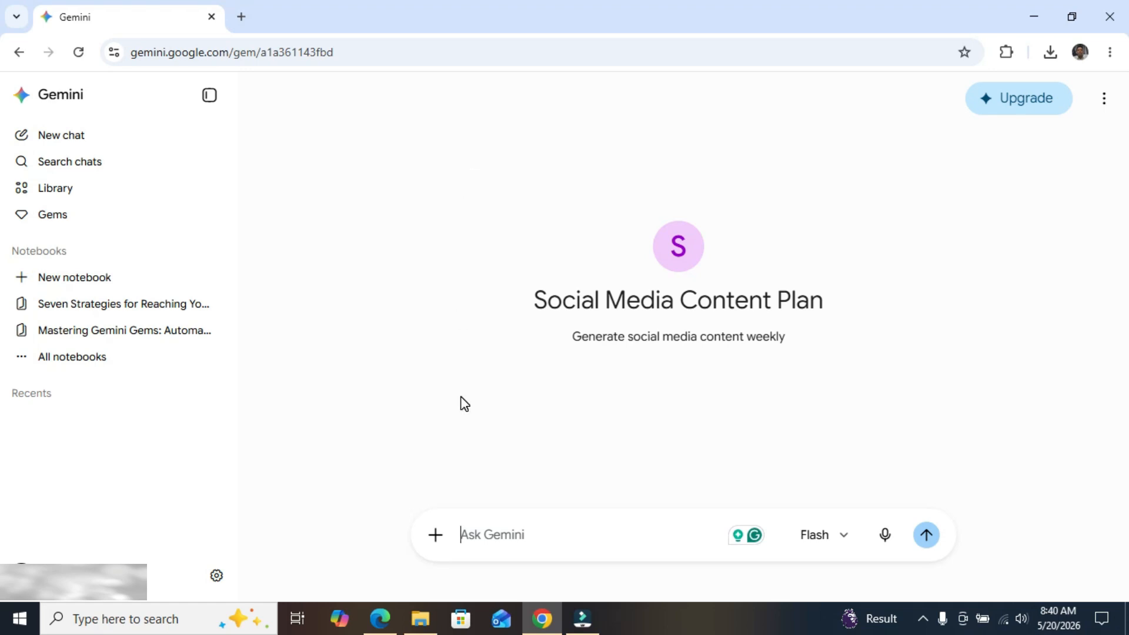
# Attach TV_The_Playbook_FINAL from the Downloads folder and submit it to the Social Media Content Plan Gem
pyautogui.click(436, 535)
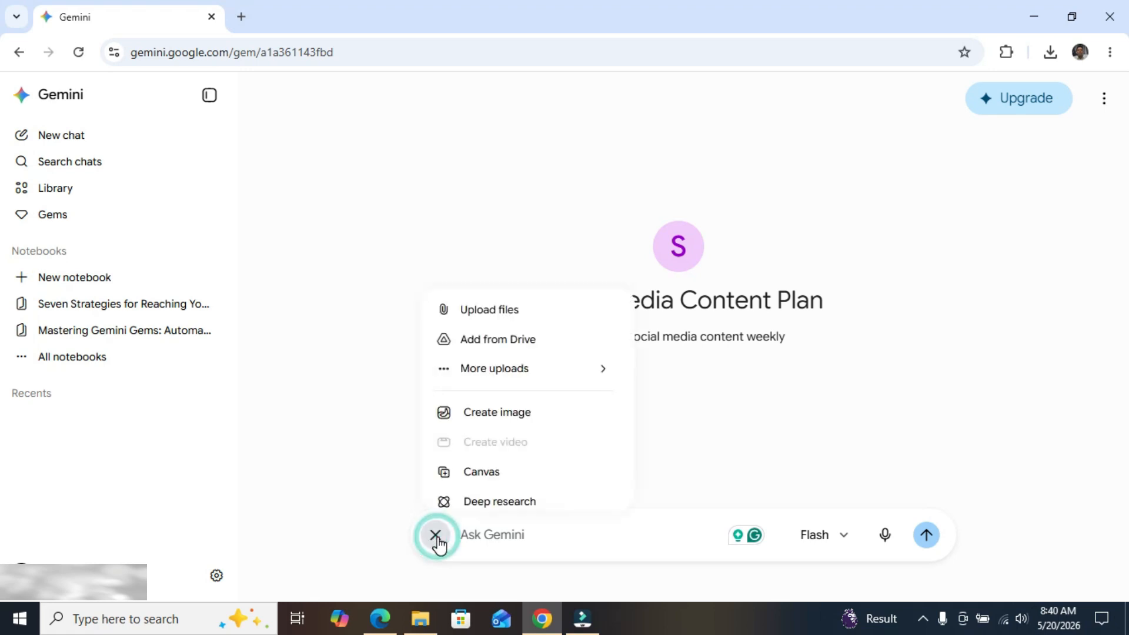
pyautogui.click(528, 311)
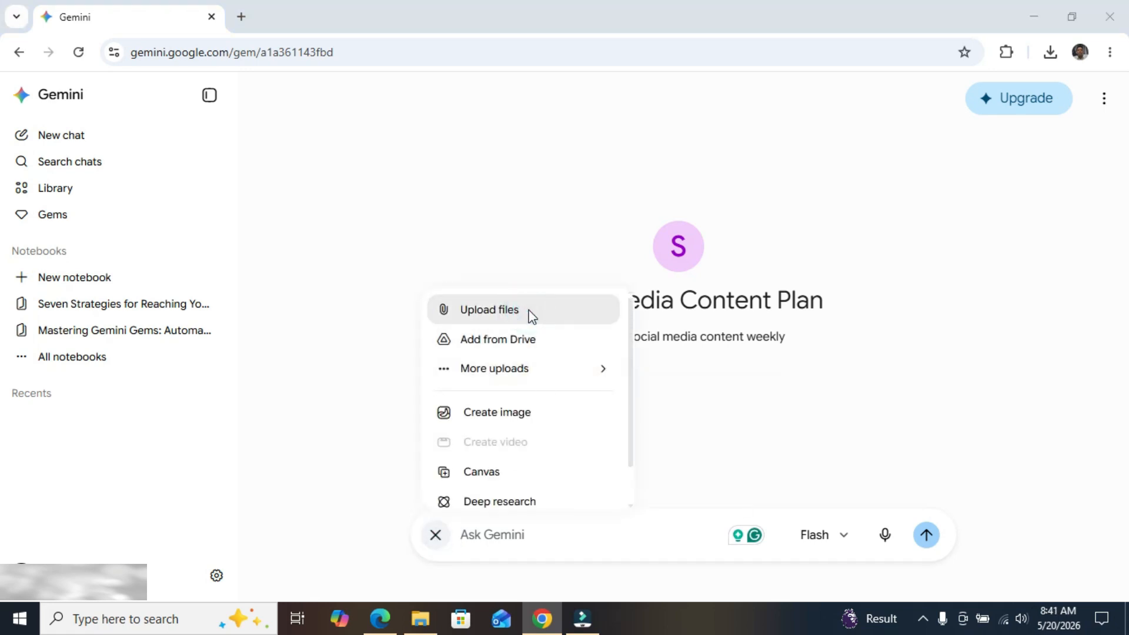
pyautogui.doubleClick(545, 263)
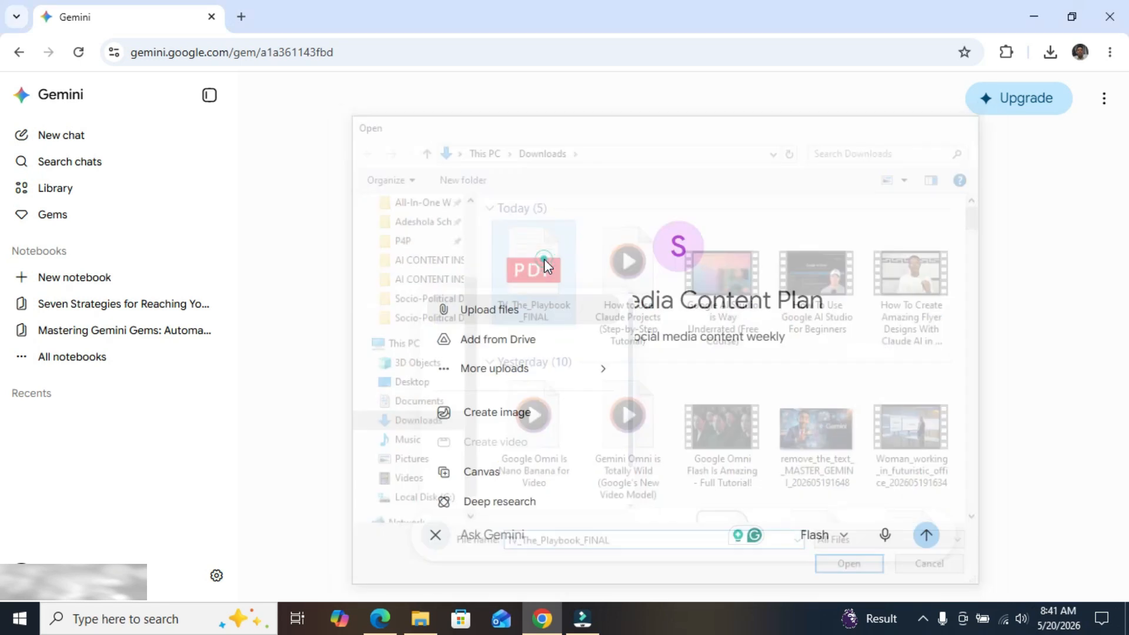
pyautogui.click(927, 536)
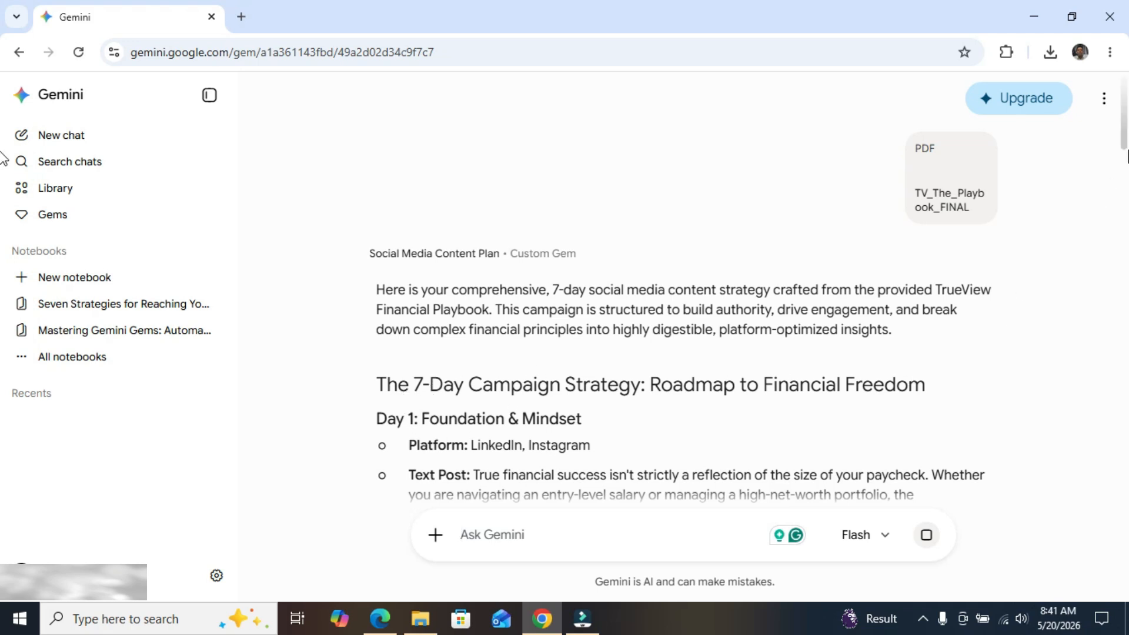
# Review the generated 7-day campaign strategy from Day 1 through Day 3, checking each day's platform, text post and image prompt
pyautogui.scroll(-2, 1124, 146)
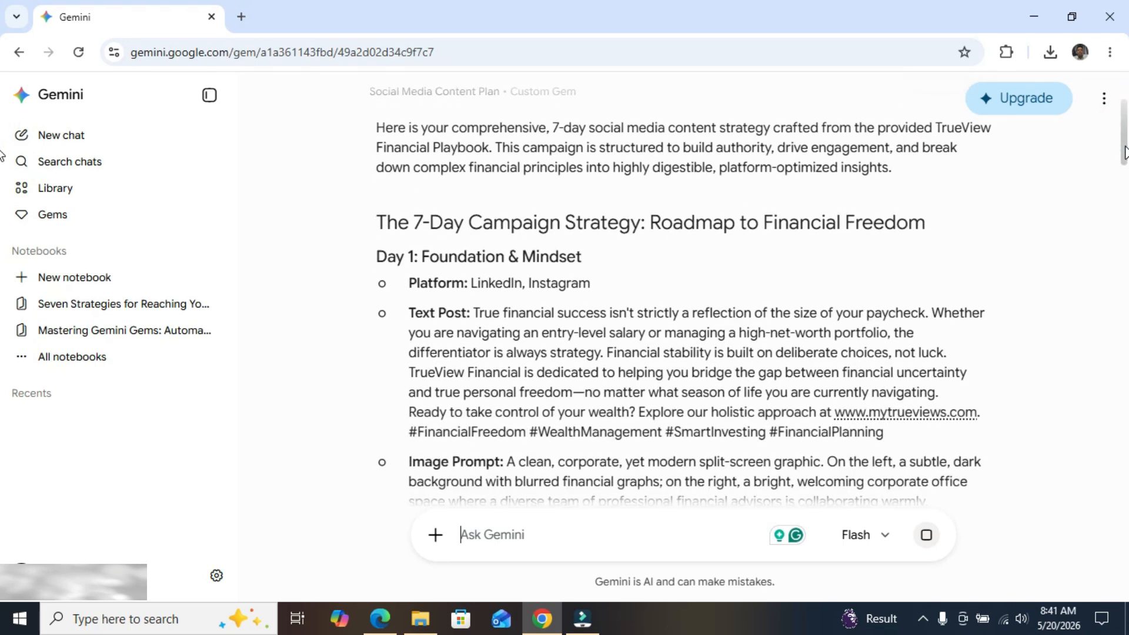
pyautogui.scroll(-1, 1124, 156)
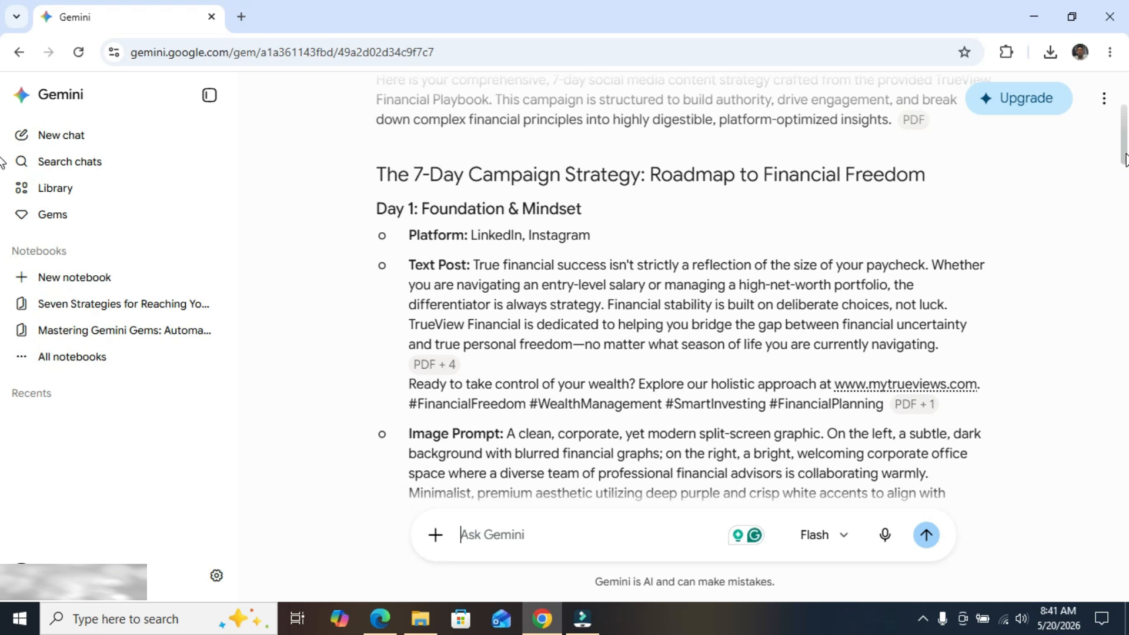
pyautogui.scroll(-2, 1125, 159)
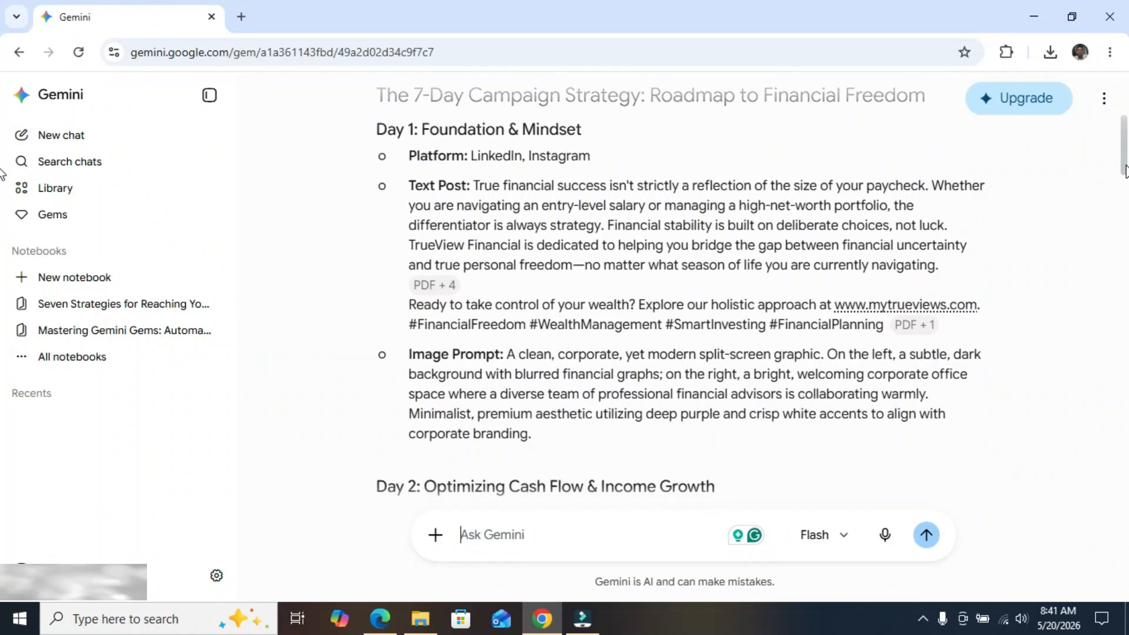
pyautogui.moveTo(450, 259)
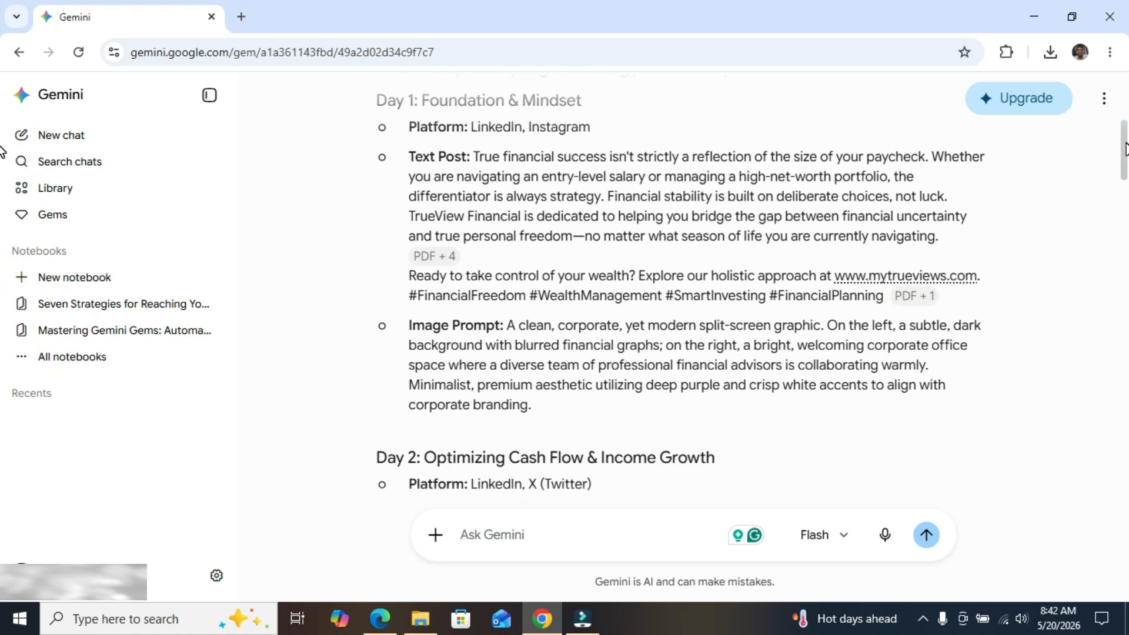
pyautogui.moveTo(1125, 149); pyautogui.dragTo(1125, 171)
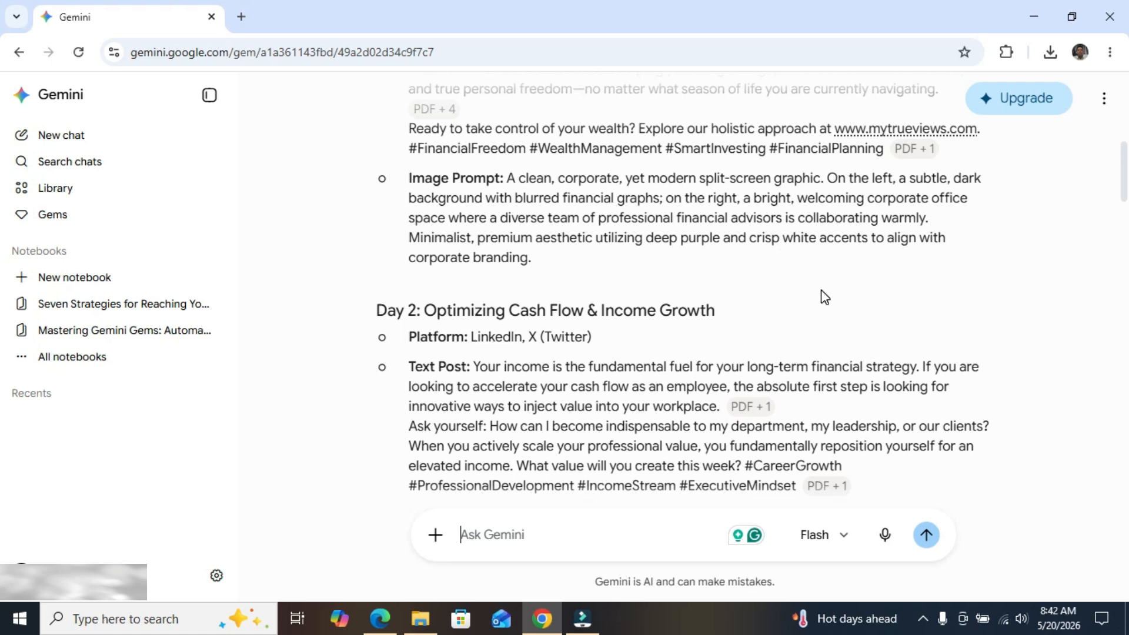
pyautogui.scroll(-5, 1126, 244)
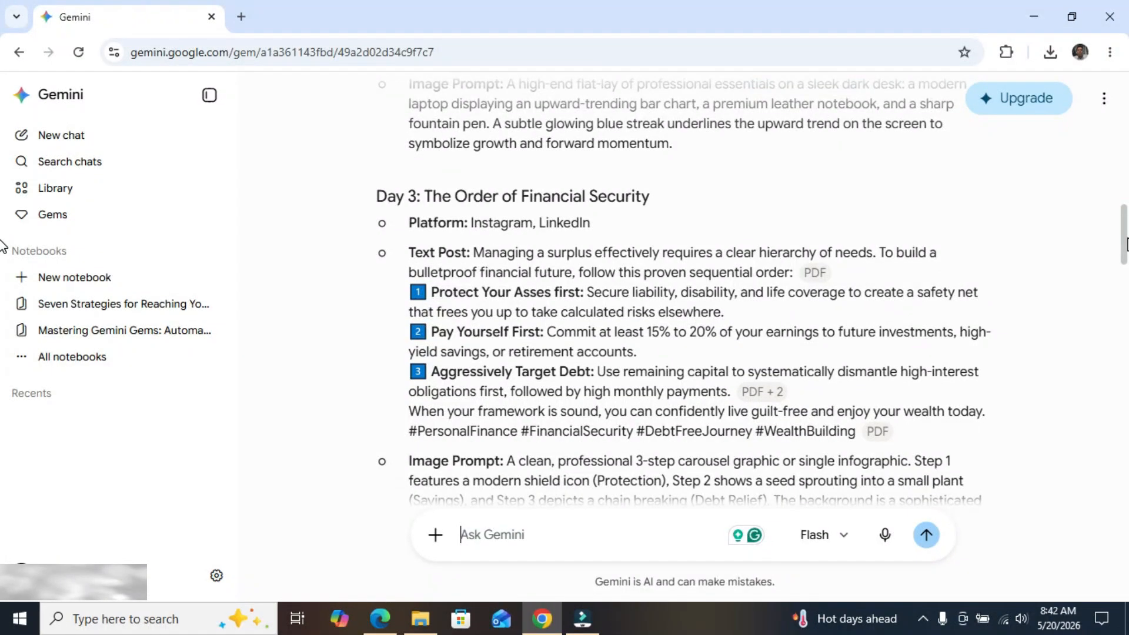
pyautogui.moveTo(1127, 244); pyautogui.dragTo(1127, 154)
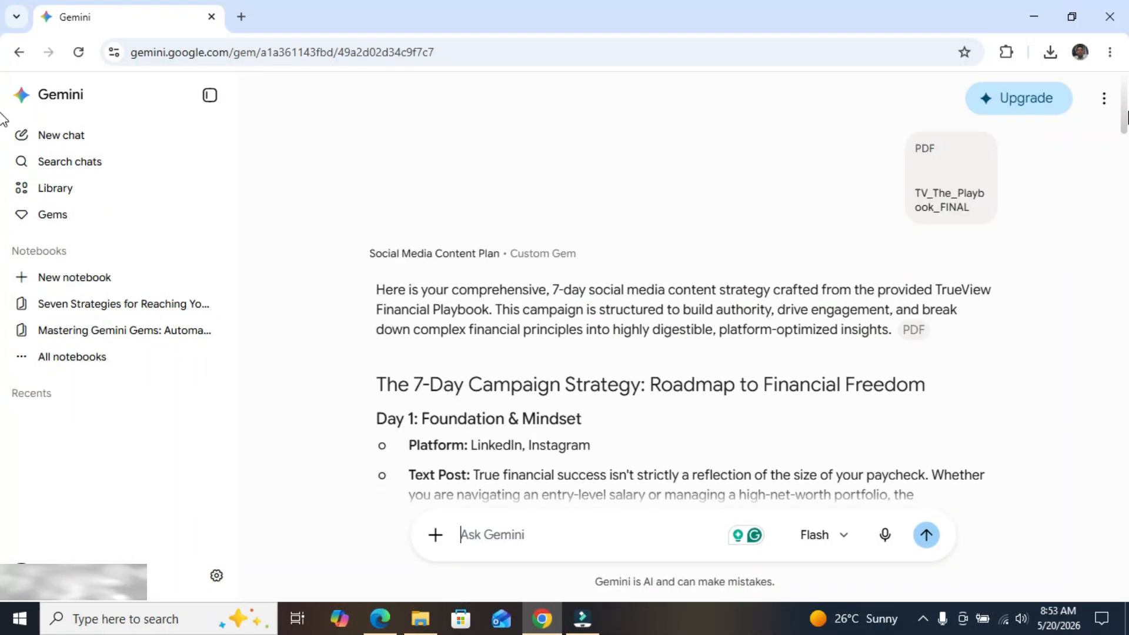
# Copy the full text of the Day 1 image prompt from the content plan
pyautogui.moveTo(1126, 124); pyautogui.dragTo(1127, 174)
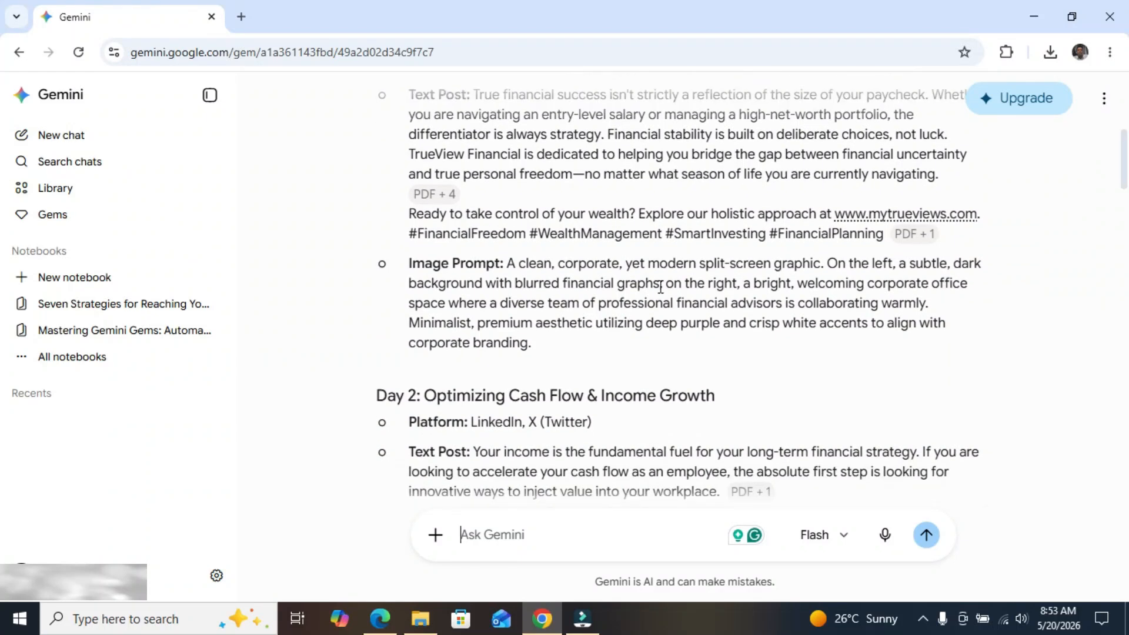
pyautogui.moveTo(506, 262); pyautogui.dragTo(544, 350)
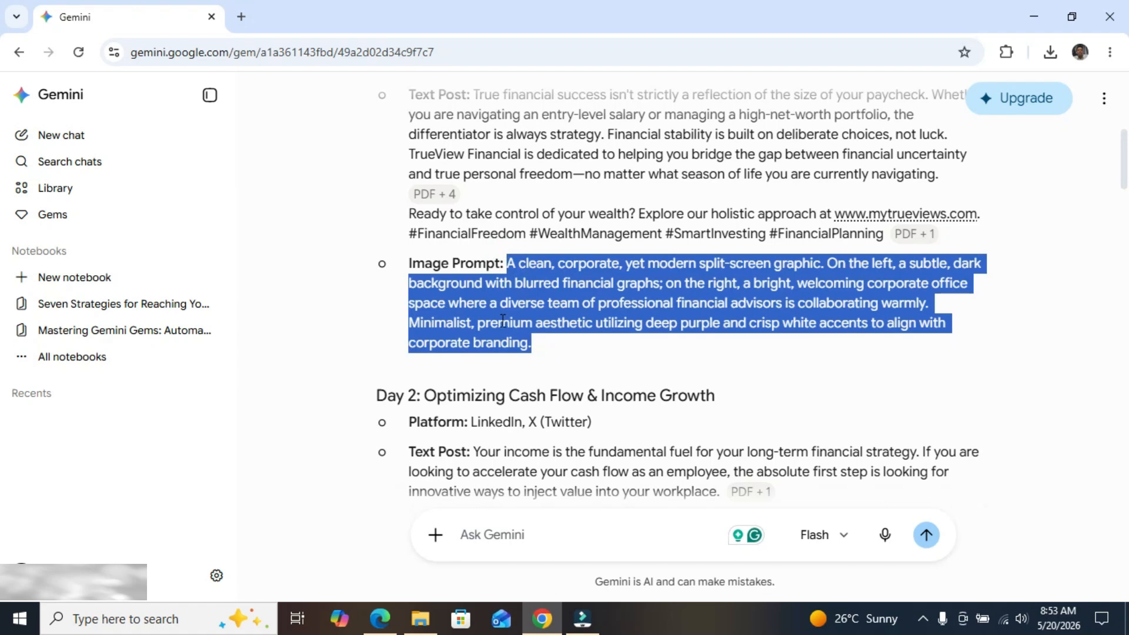
pyautogui.rightClick(500, 319)
pyautogui.click(555, 340)
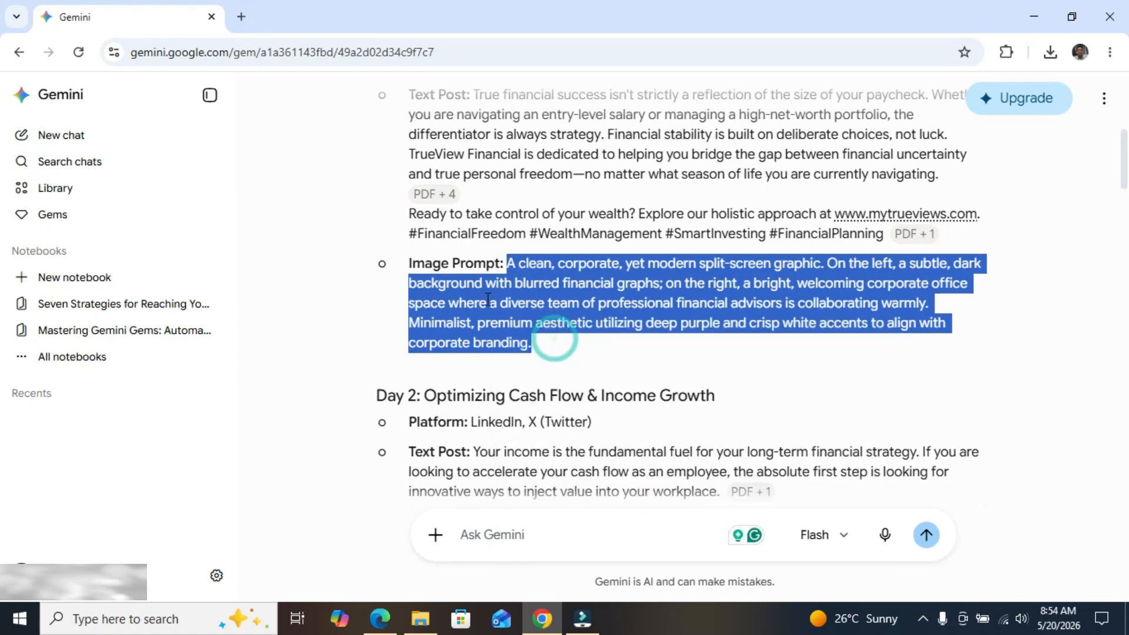
pyautogui.rightClick(499, 303)
pyautogui.click(541, 320)
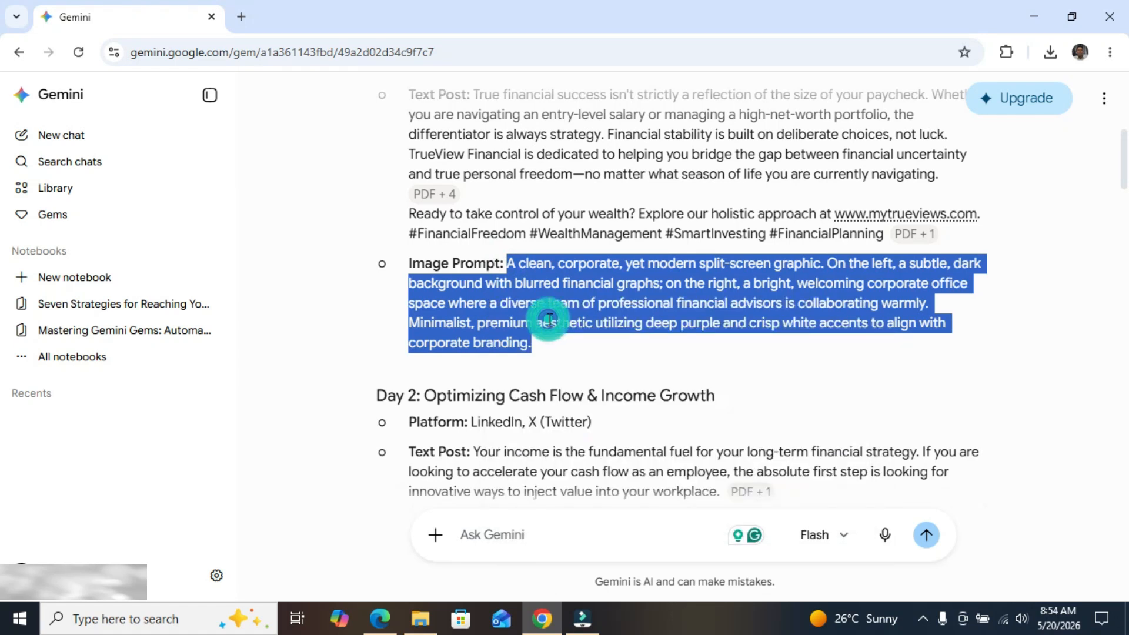
# Start a new chat in Create image mode and generate an image from the copied Day 1 prompt
pyautogui.click(58, 134)
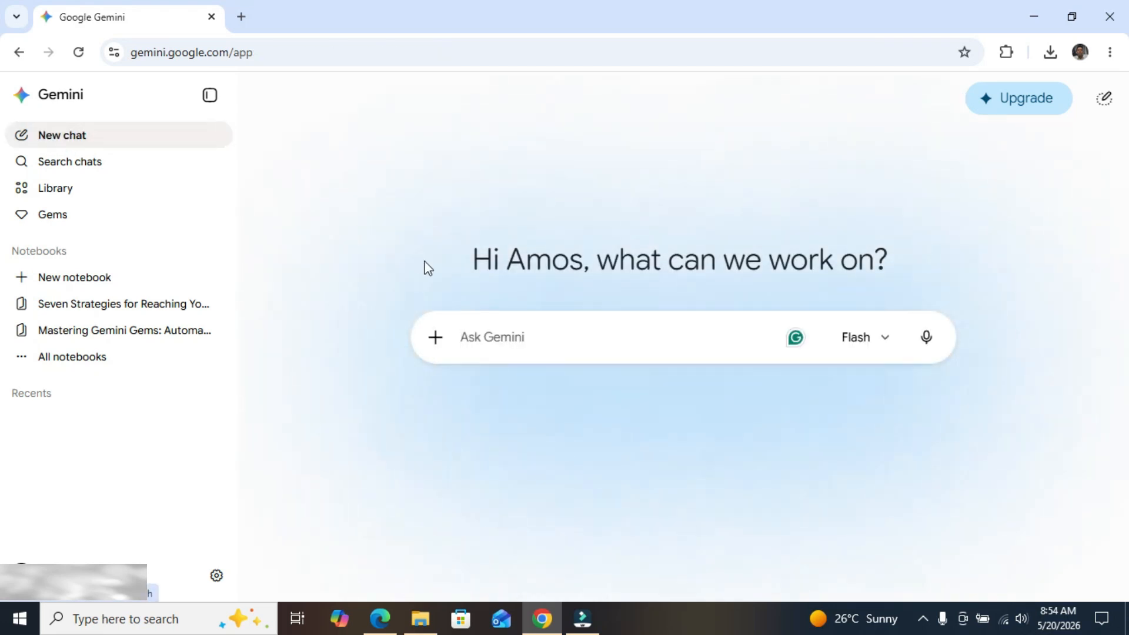
pyautogui.click(495, 336)
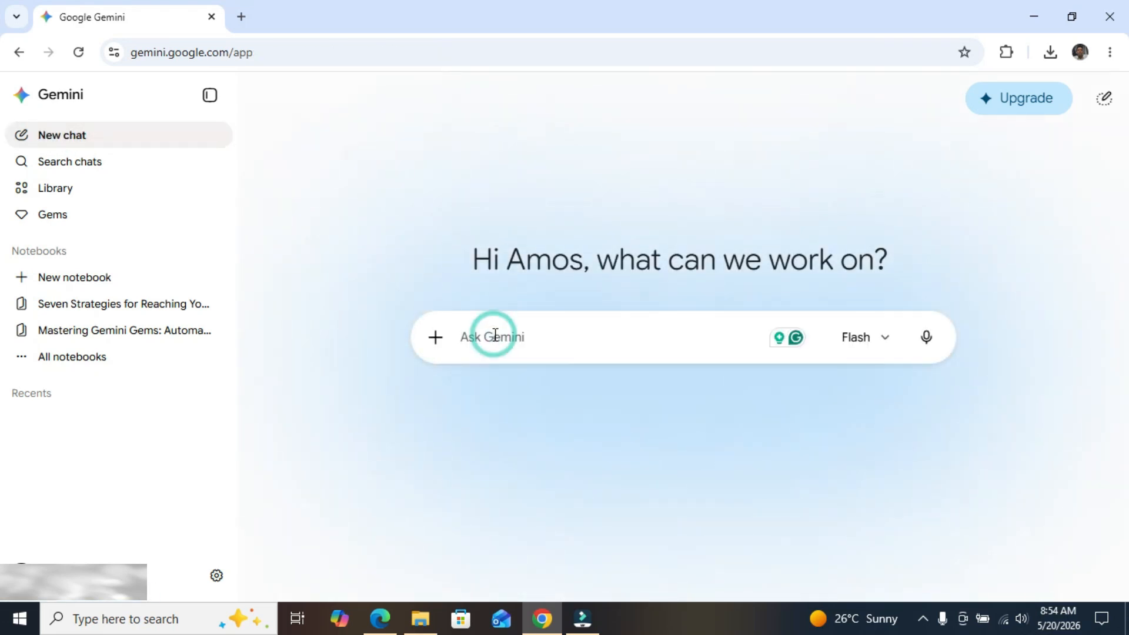
pyautogui.click(435, 341)
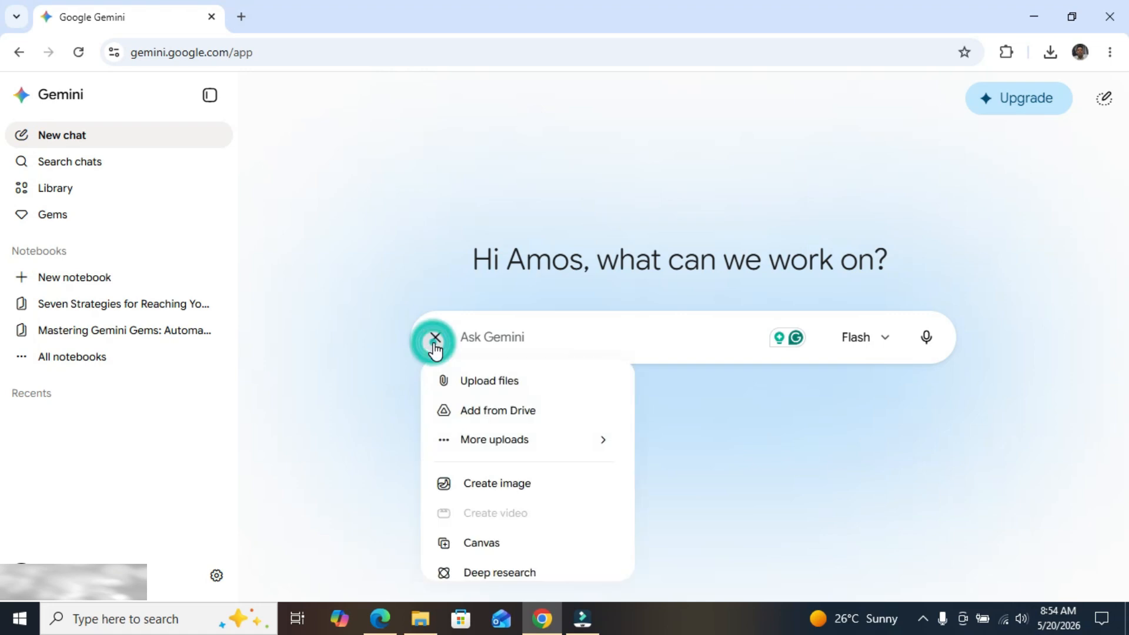
pyautogui.click(498, 484)
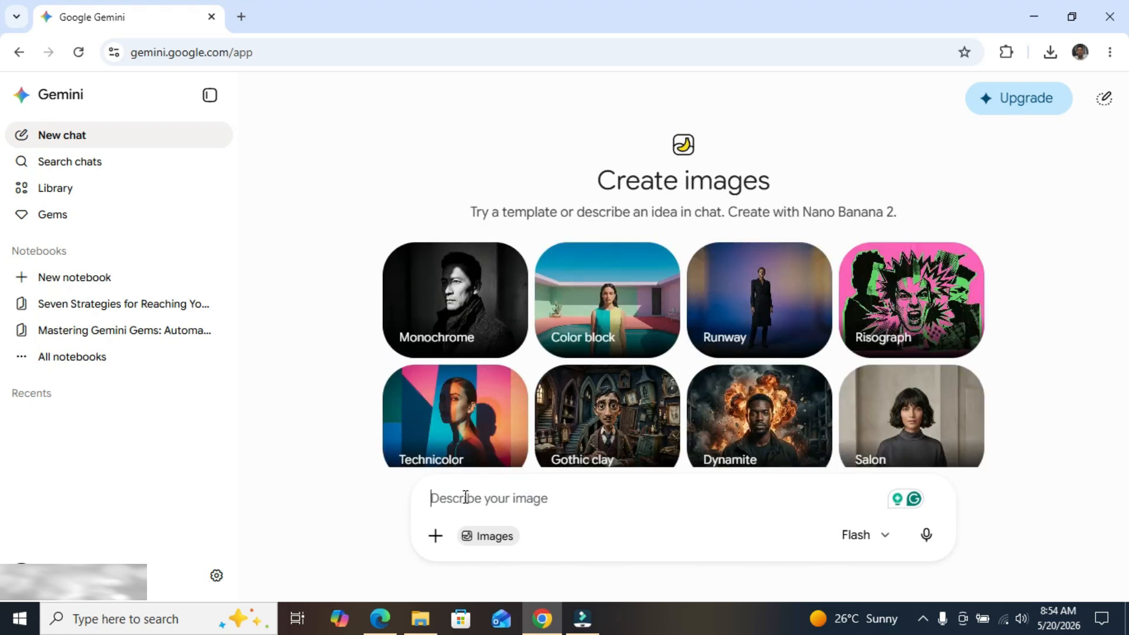
pyautogui.rightClick(447, 497)
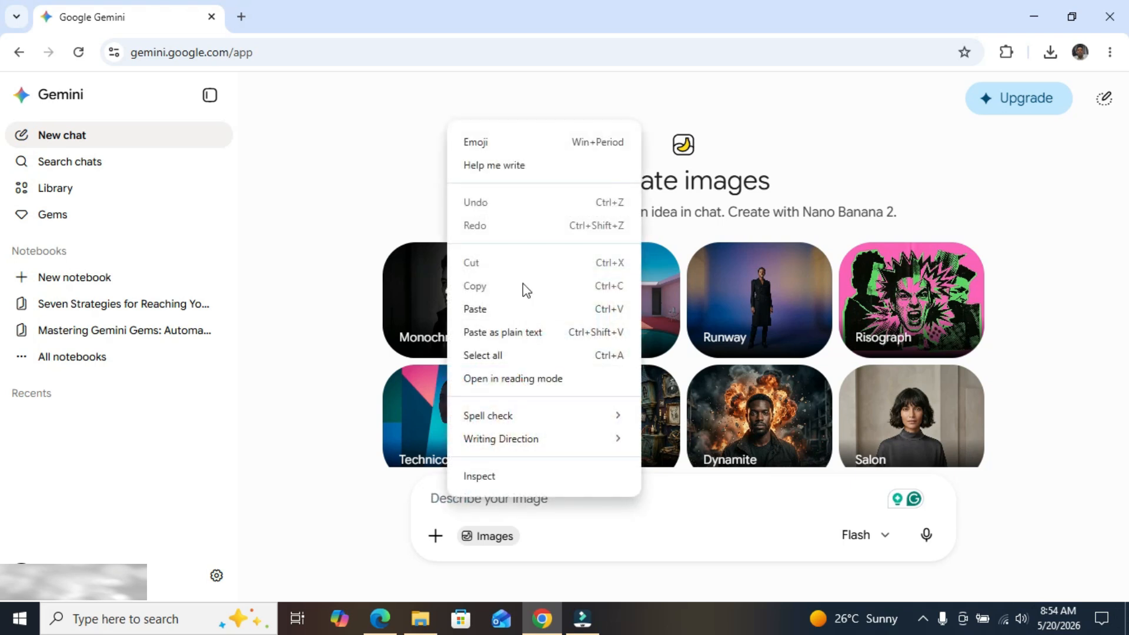
pyautogui.click(484, 310)
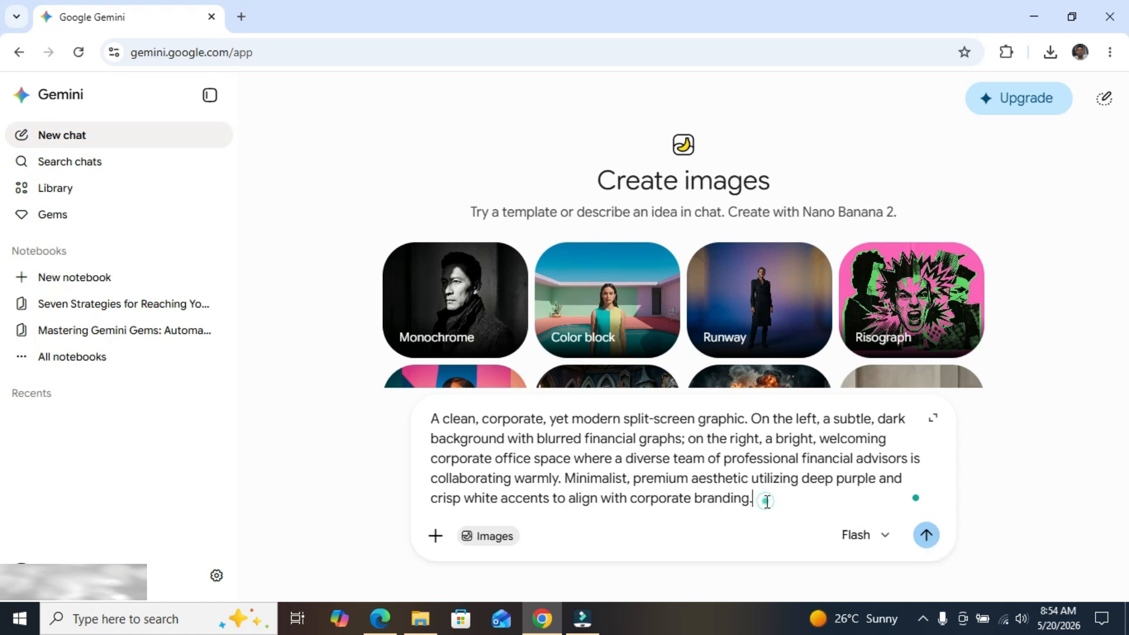
pyautogui.click(926, 535)
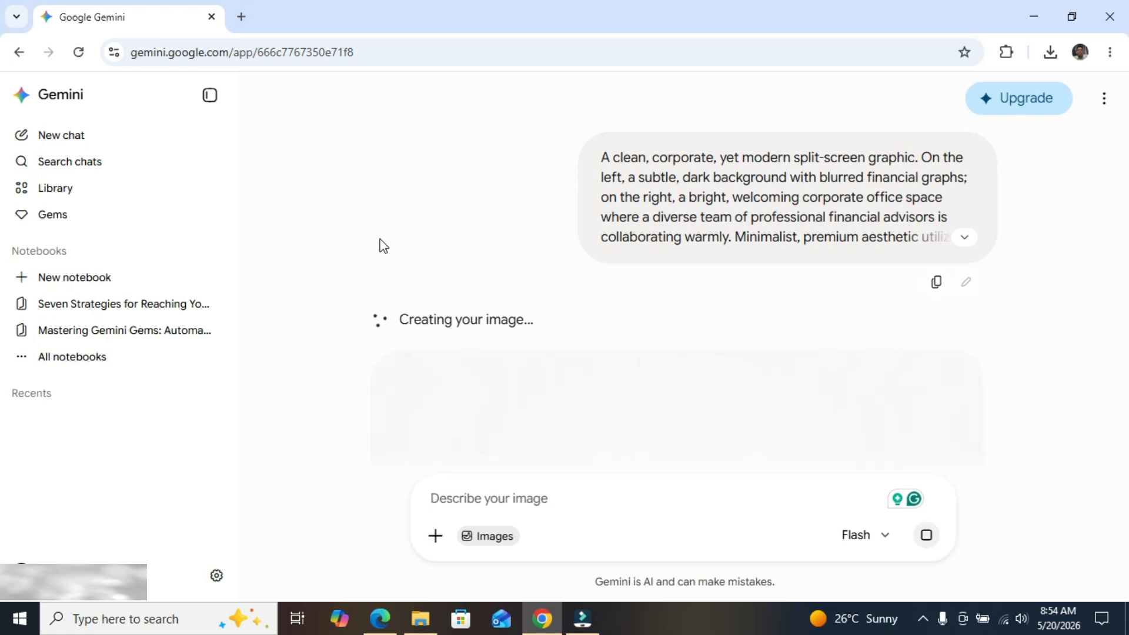
# Inspect the generated split-screen graphic in the enlarged image view and return to the chat
pyautogui.moveTo(1123, 244); pyautogui.dragTo(1127, 344)
pyautogui.moveTo(703, 371)
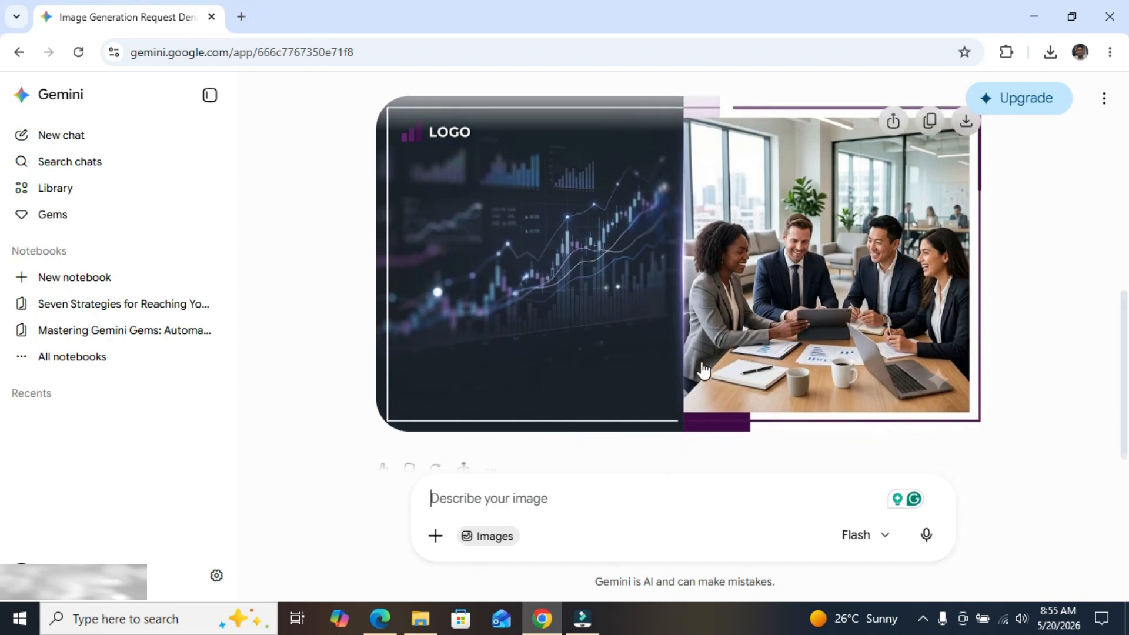
pyautogui.click(701, 365)
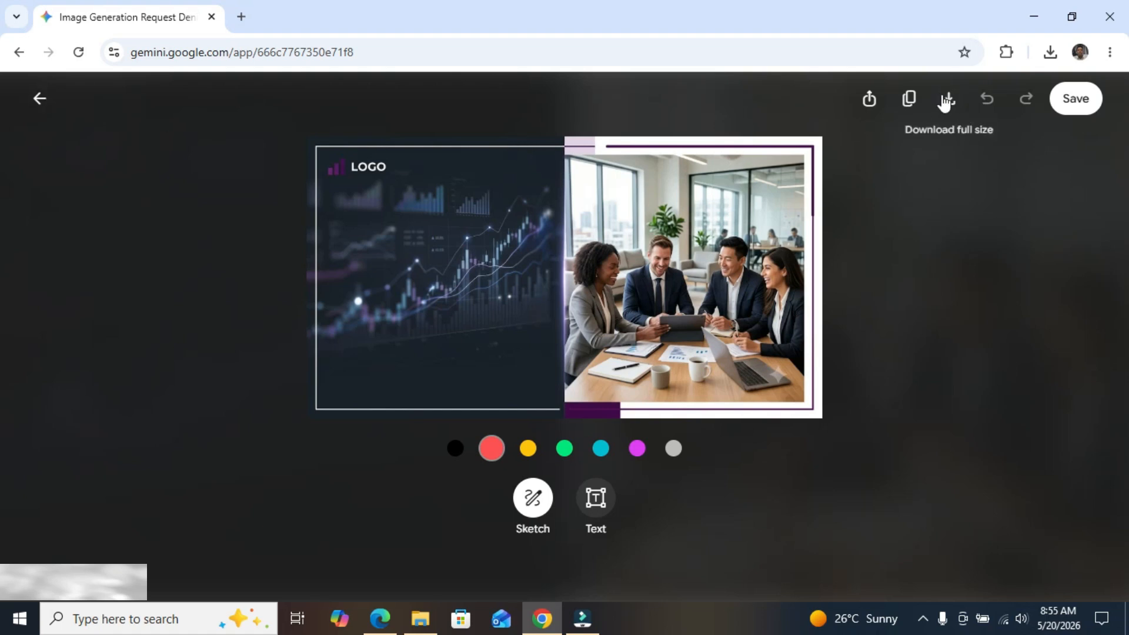
pyautogui.click(39, 99)
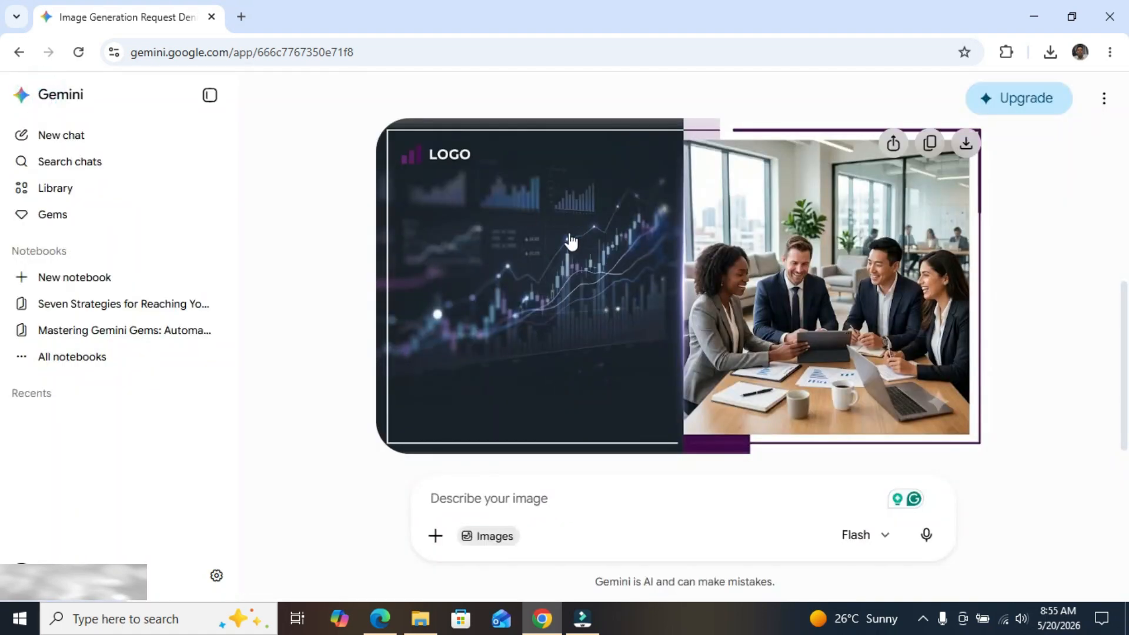